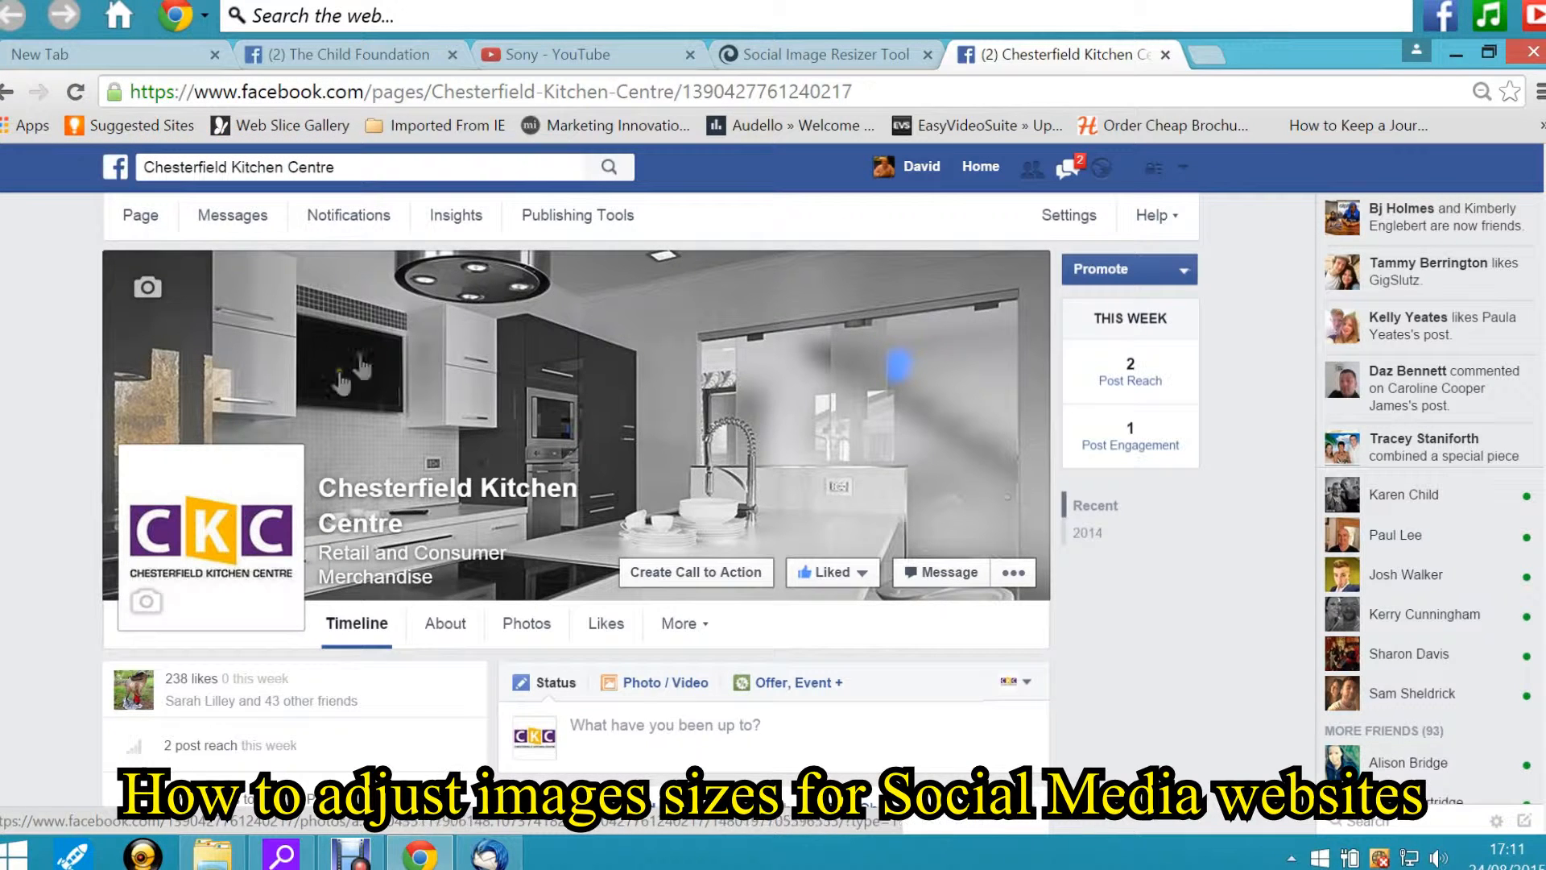
Compare the cover images on the Facebook page and YouTube channel tabs
{"action": "left_click", "coordinate": [335, 51]}
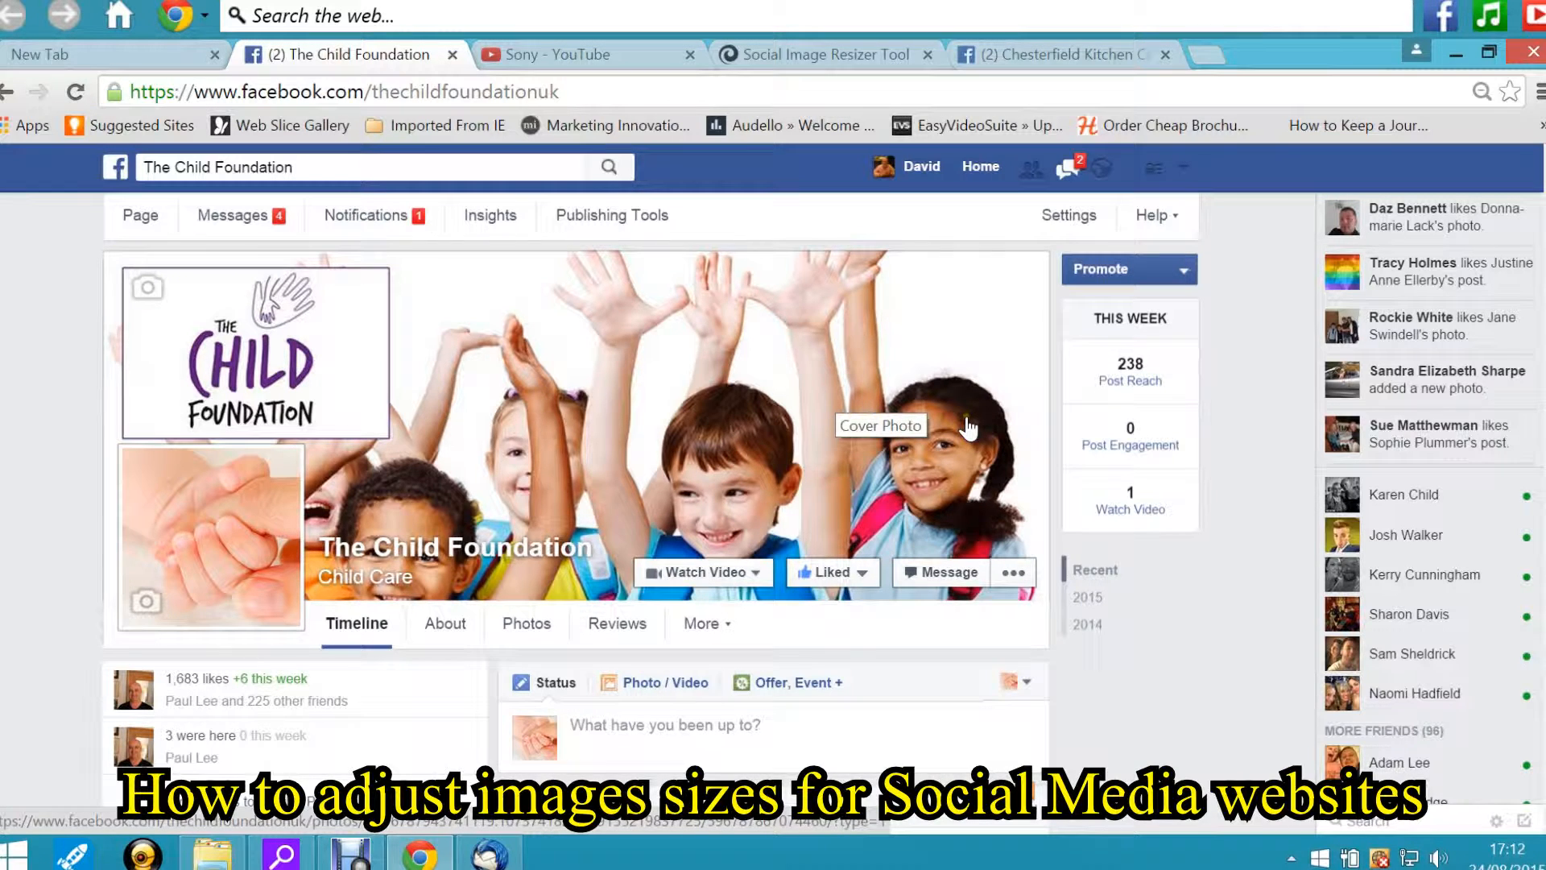
{"action": "left_click", "coordinate": [616, 53]}
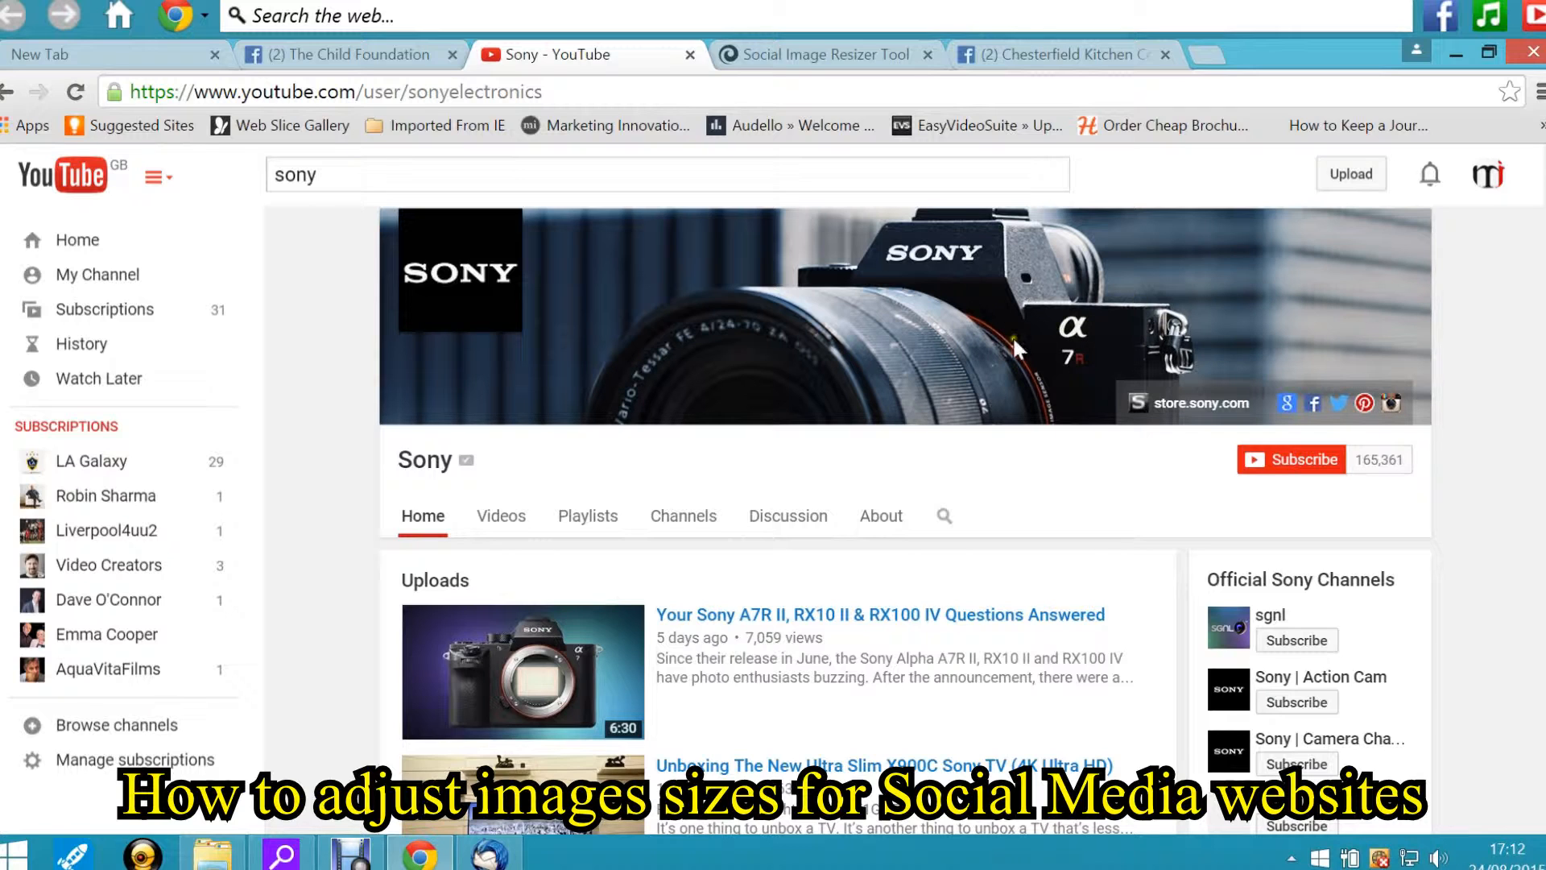
{"action": "left_click", "coordinate": [360, 55]}
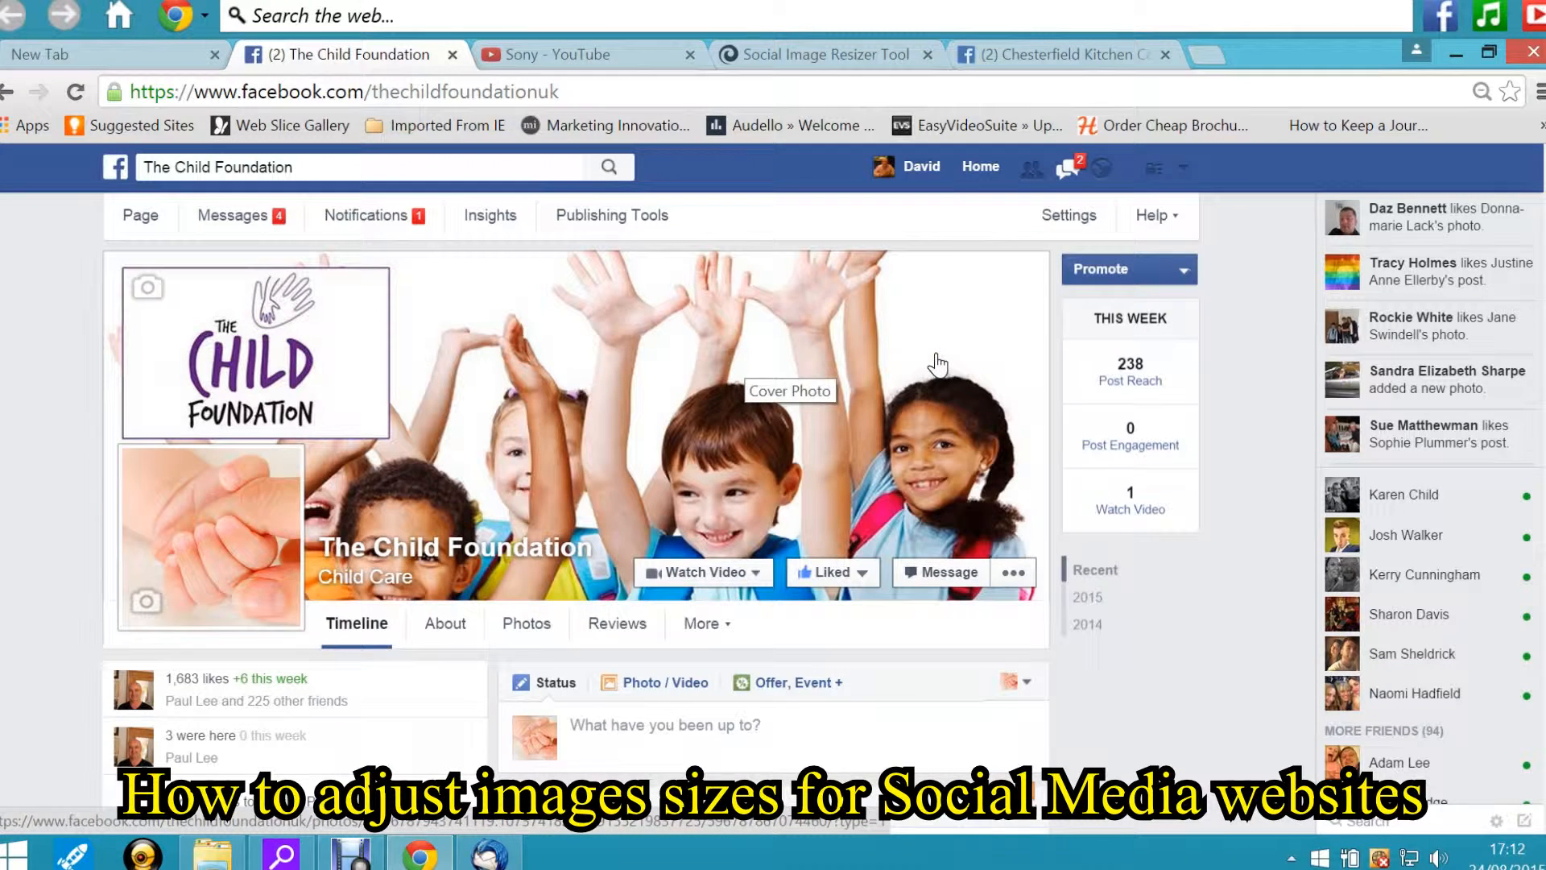
{"action": "left_click", "coordinate": [1035, 54]}
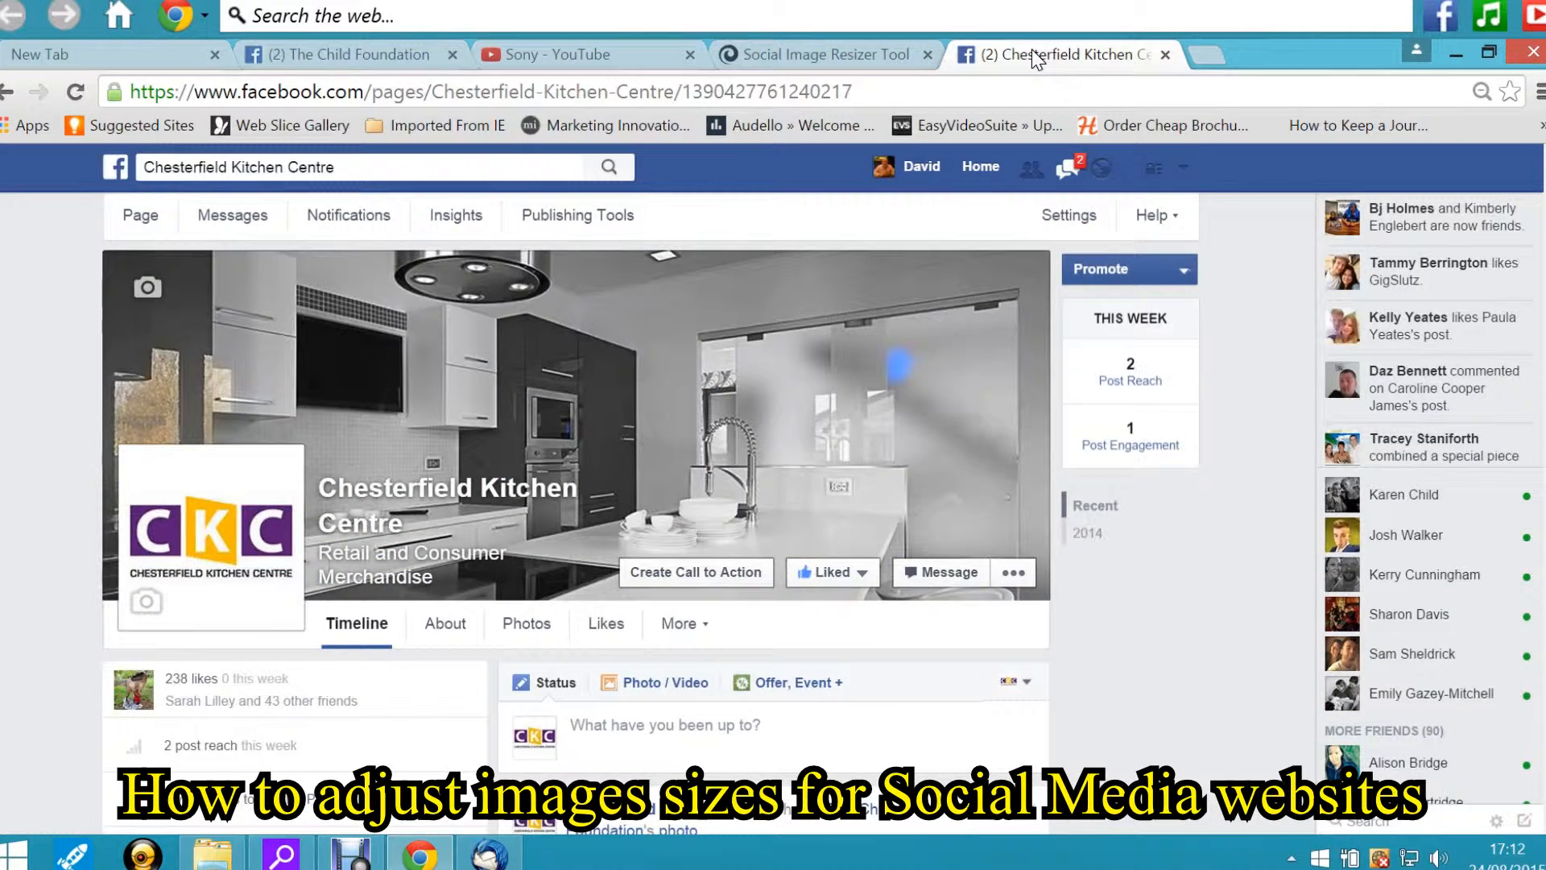
Open the Social Image Resizer Tool tab and start over with a new image
{"action": "left_click", "coordinate": [794, 53]}
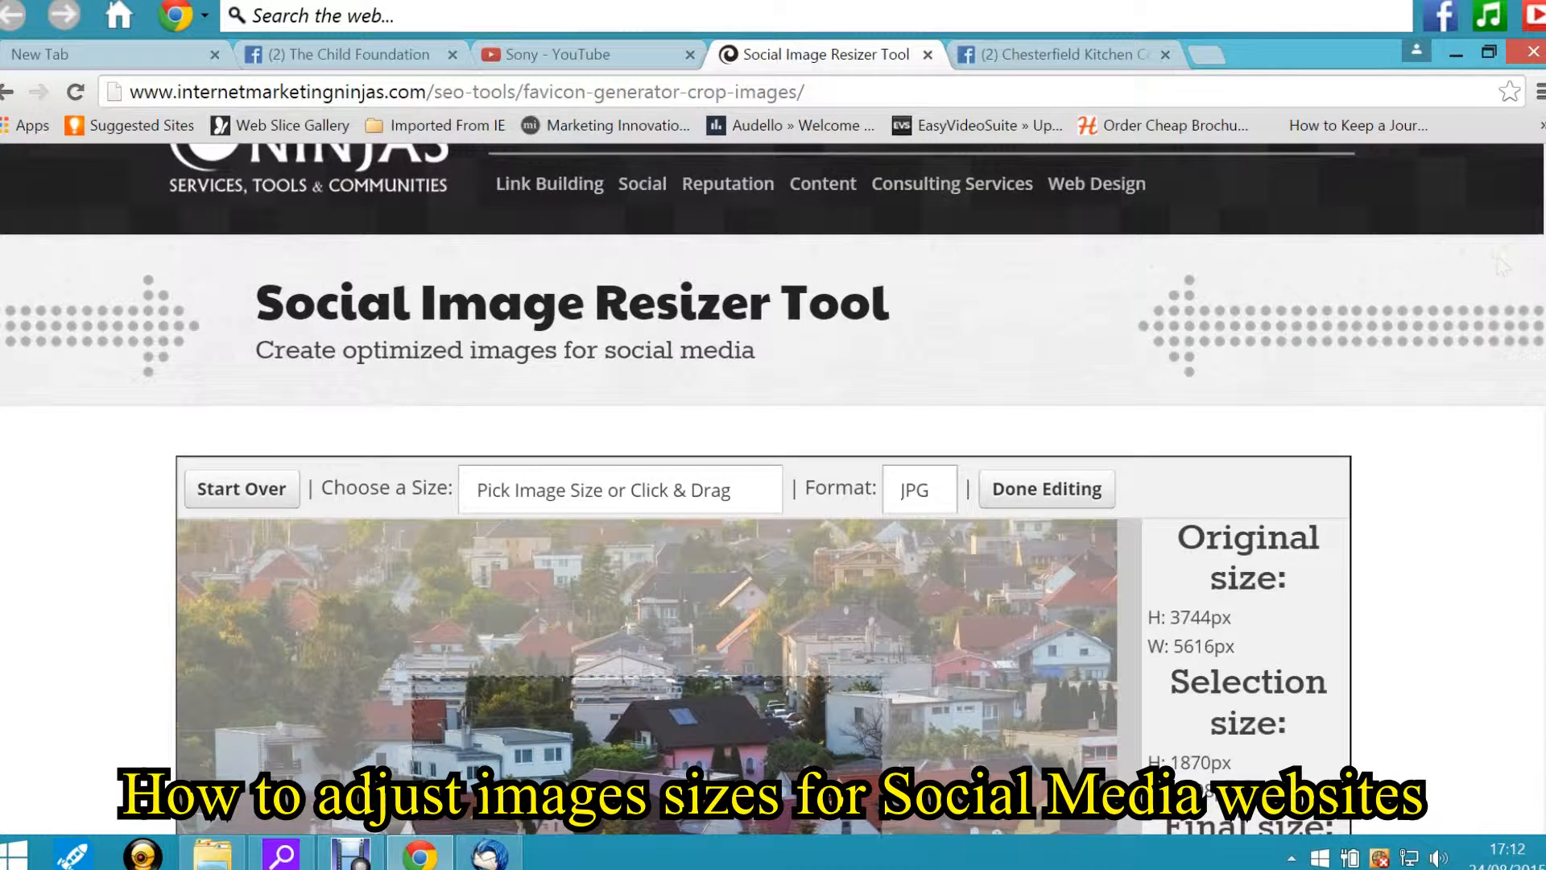
{"action": "scroll", "coordinate": [773, 487], "scroll_direction": "up", "scroll_amount": 1}
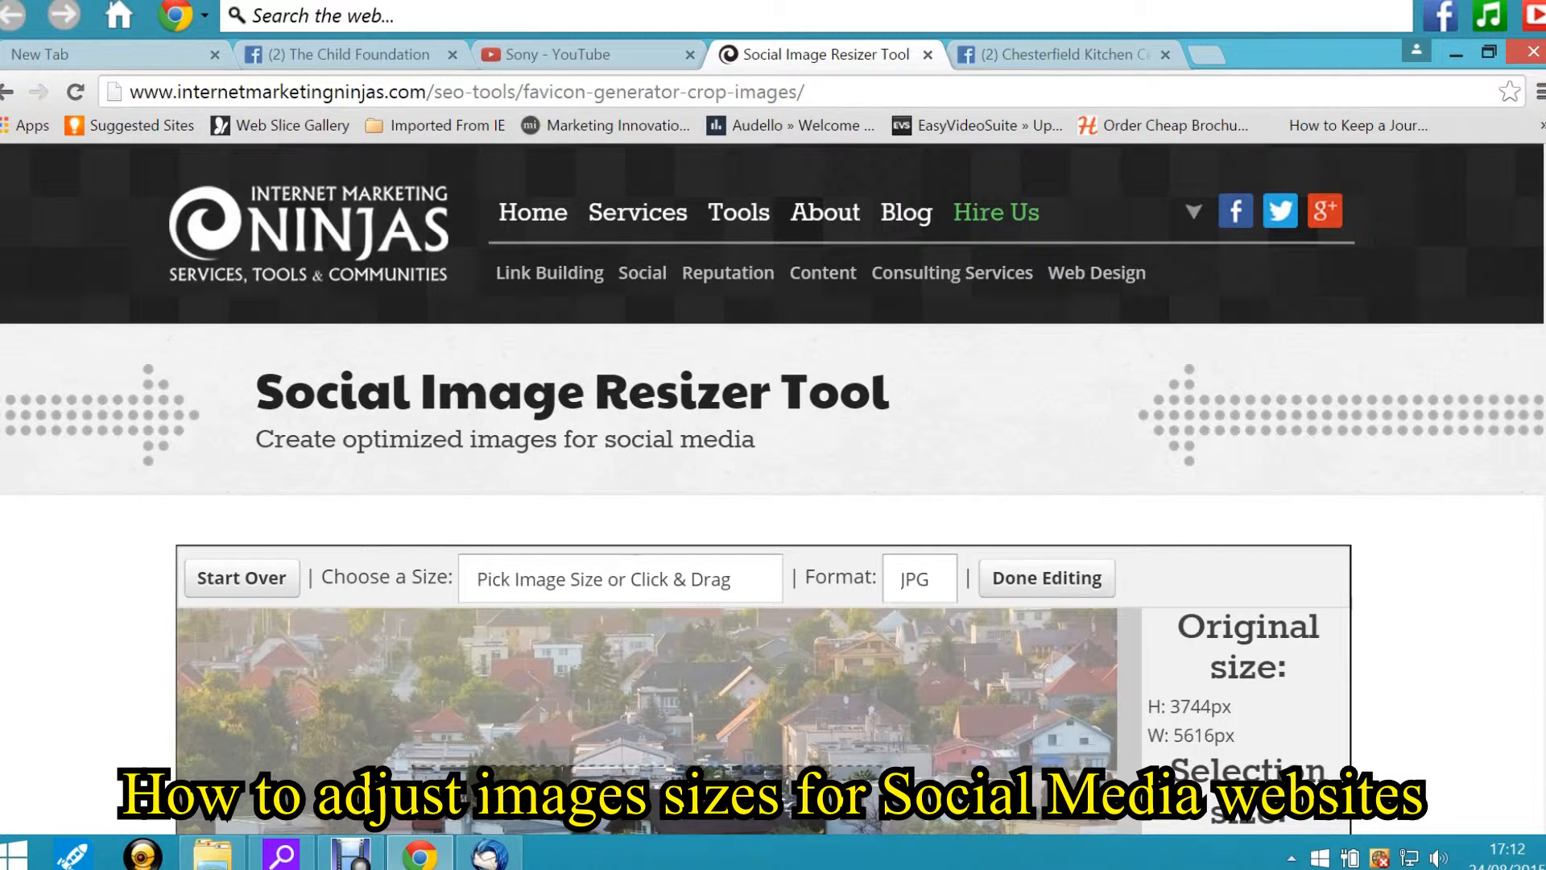
{"action": "scroll", "coordinate": [773, 490], "scroll_direction": "down", "scroll_amount": 1}
{"action": "scroll", "coordinate": [773, 489], "scroll_direction": "up", "scroll_amount": 1}
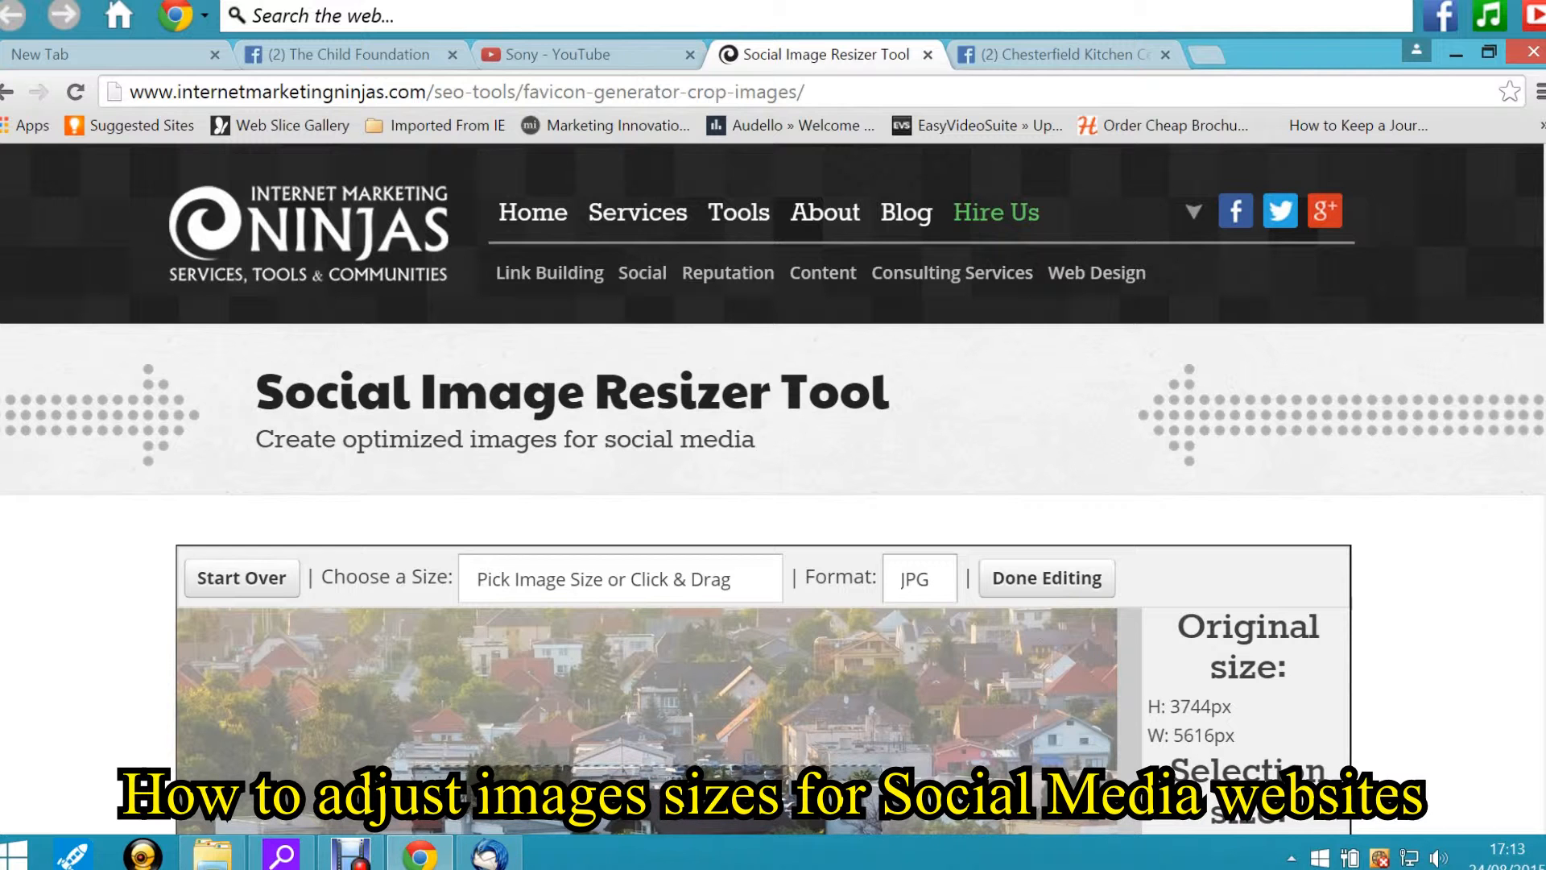
{"action": "scroll", "coordinate": [322, 346], "scroll_direction": "down", "scroll_amount": 3}
{"action": "left_click", "coordinate": [216, 280]}
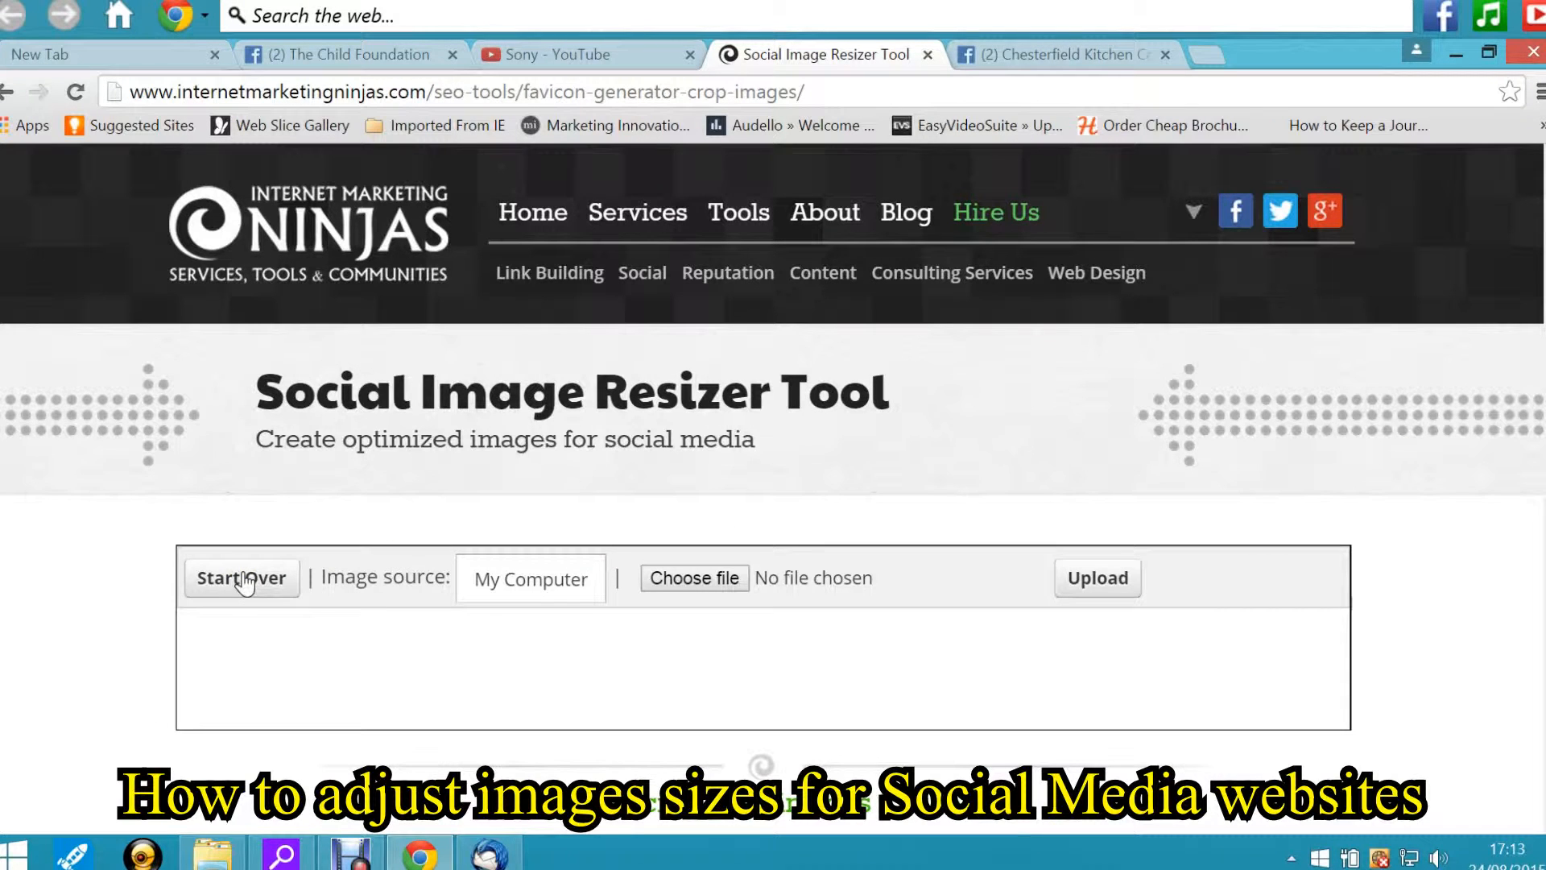
Upload new zealand.jpg from the Sizing example folder on the Desktop, using My Computer as the image source
{"action": "left_click", "coordinate": [547, 580]}
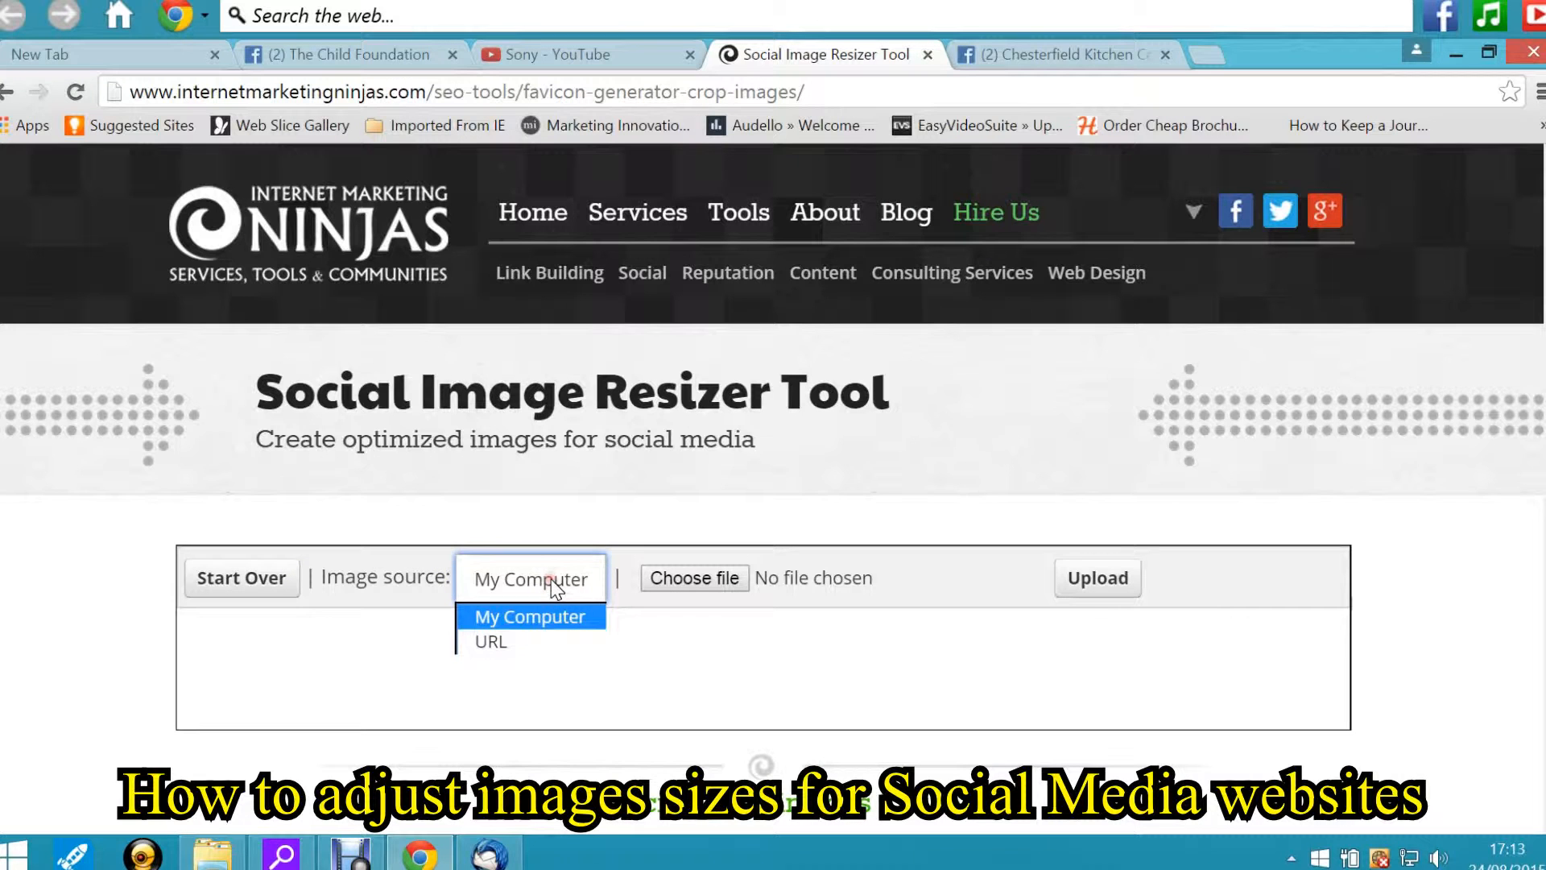
{"action": "left_click", "coordinate": [516, 615]}
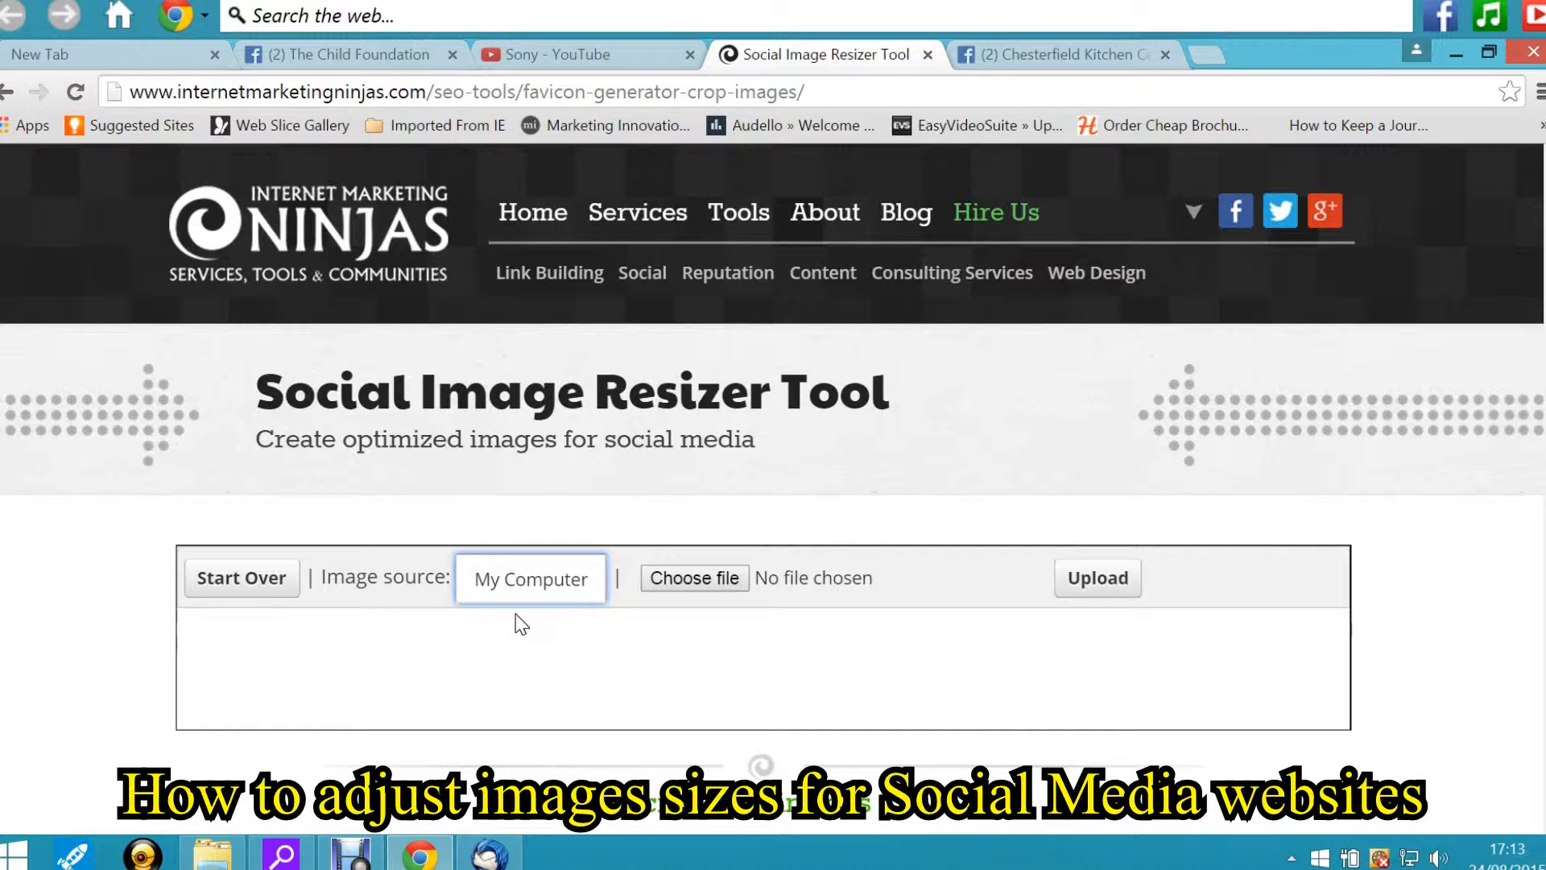
{"action": "left_click", "coordinate": [686, 577]}
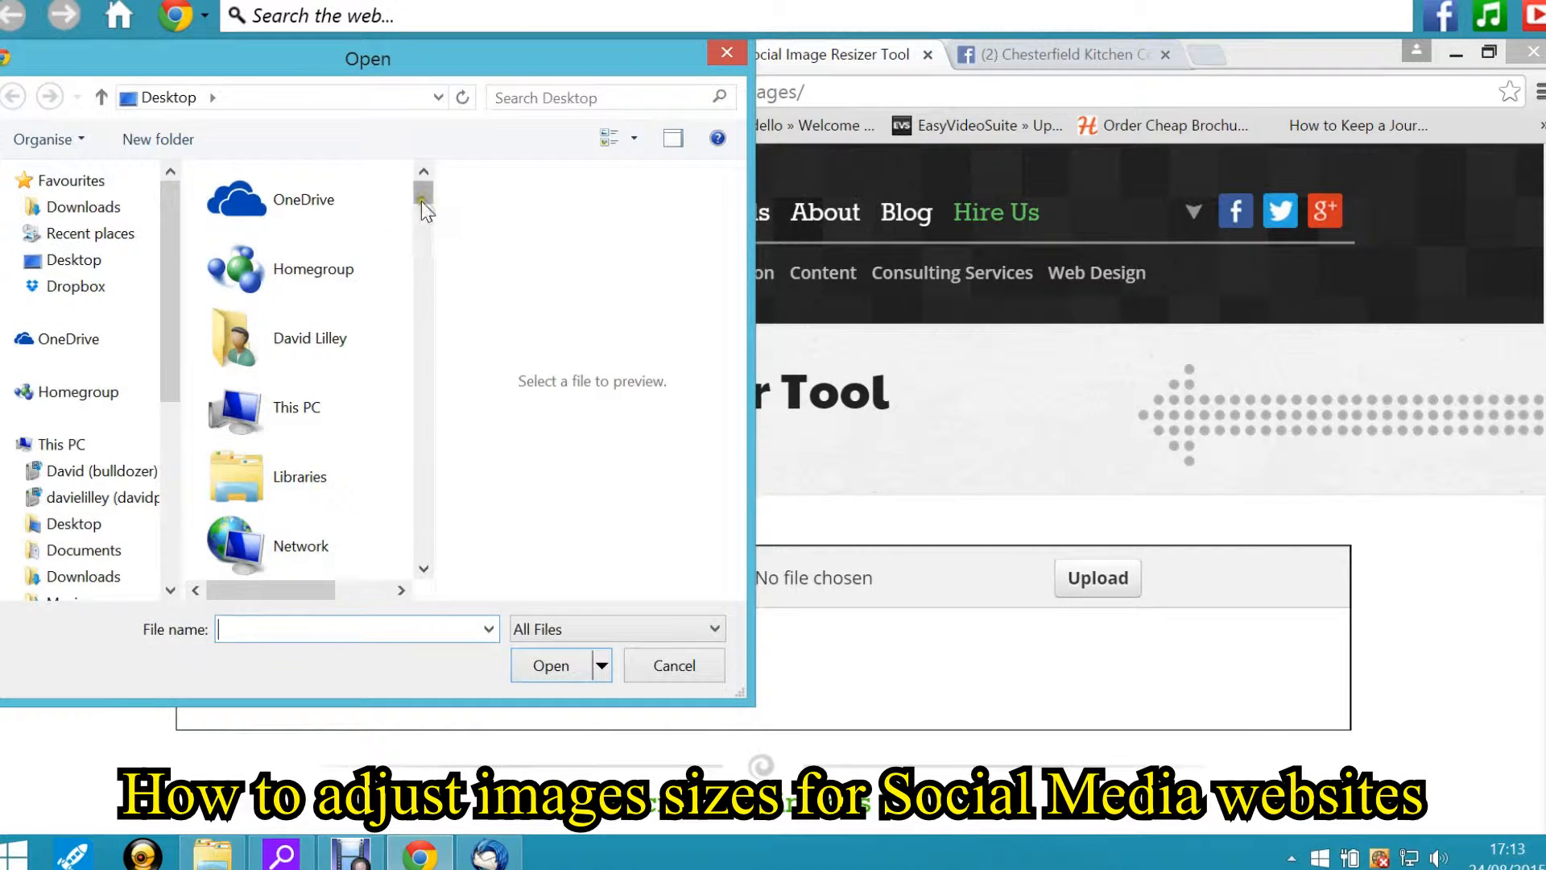
{"action": "left_click", "coordinate": [65, 260]}
{"action": "left_click_drag", "start_coordinate": [414, 198], "coordinate": [483, 336]}
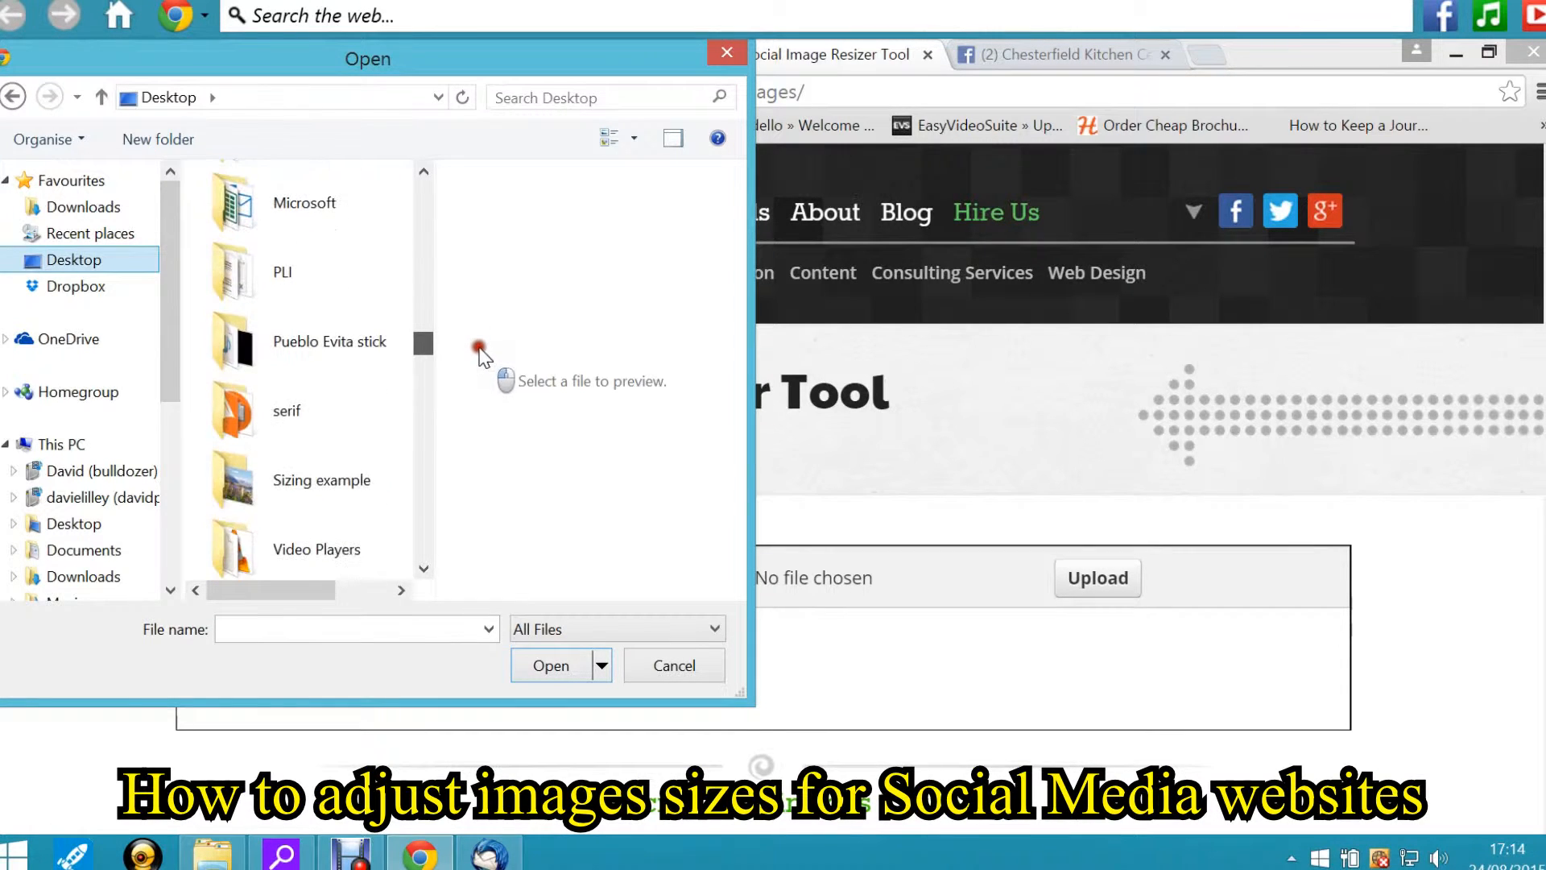
{"action": "double_click", "coordinate": [324, 471]}
{"action": "double_click", "coordinate": [307, 213]}
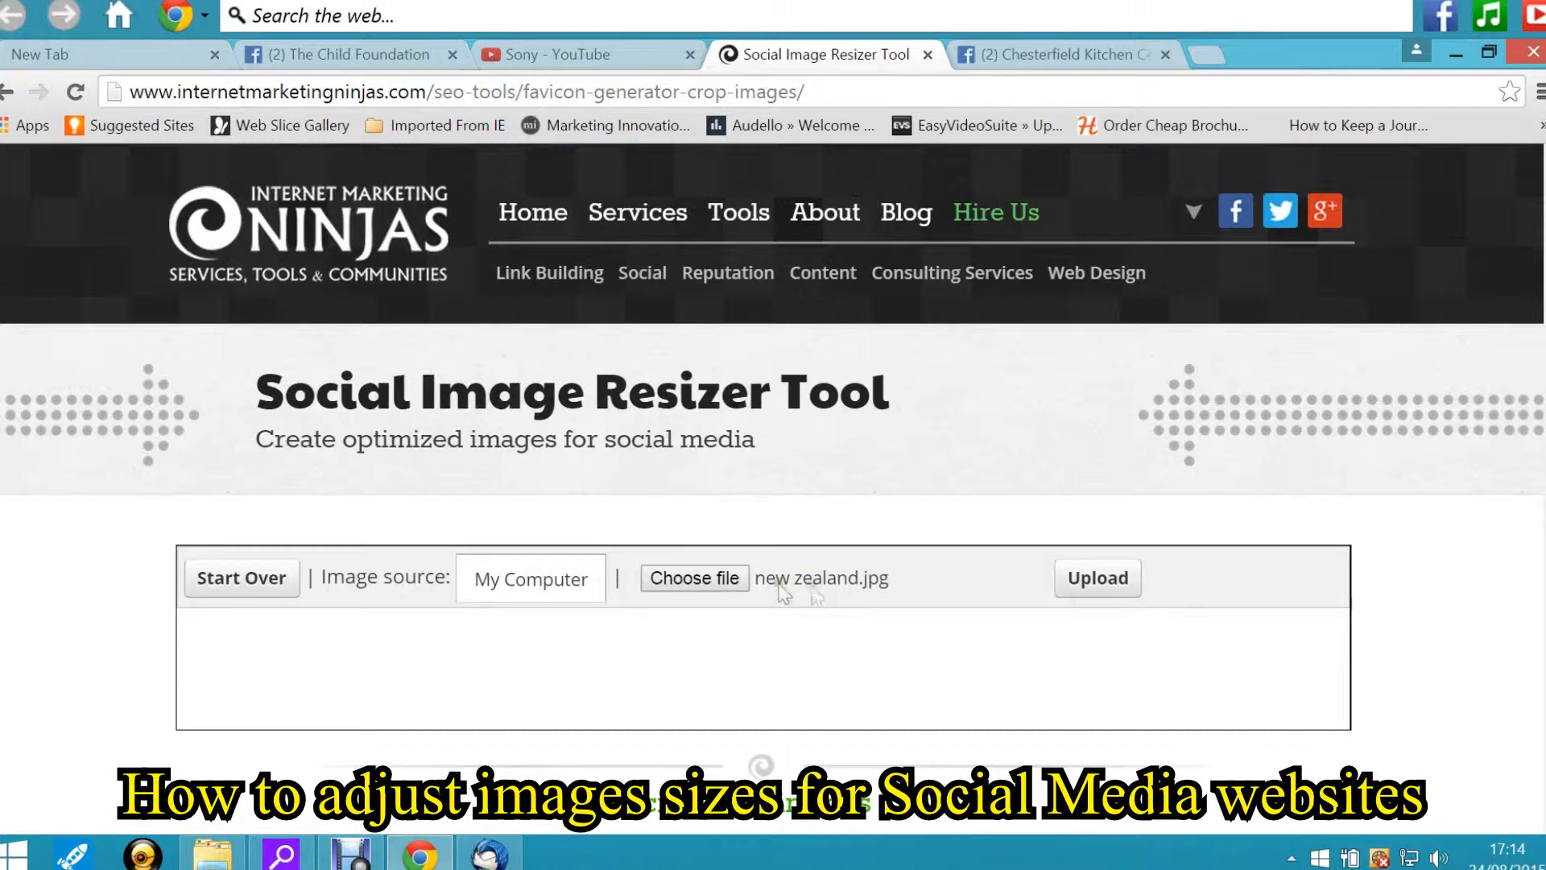
{"action": "left_click", "coordinate": [1088, 587]}
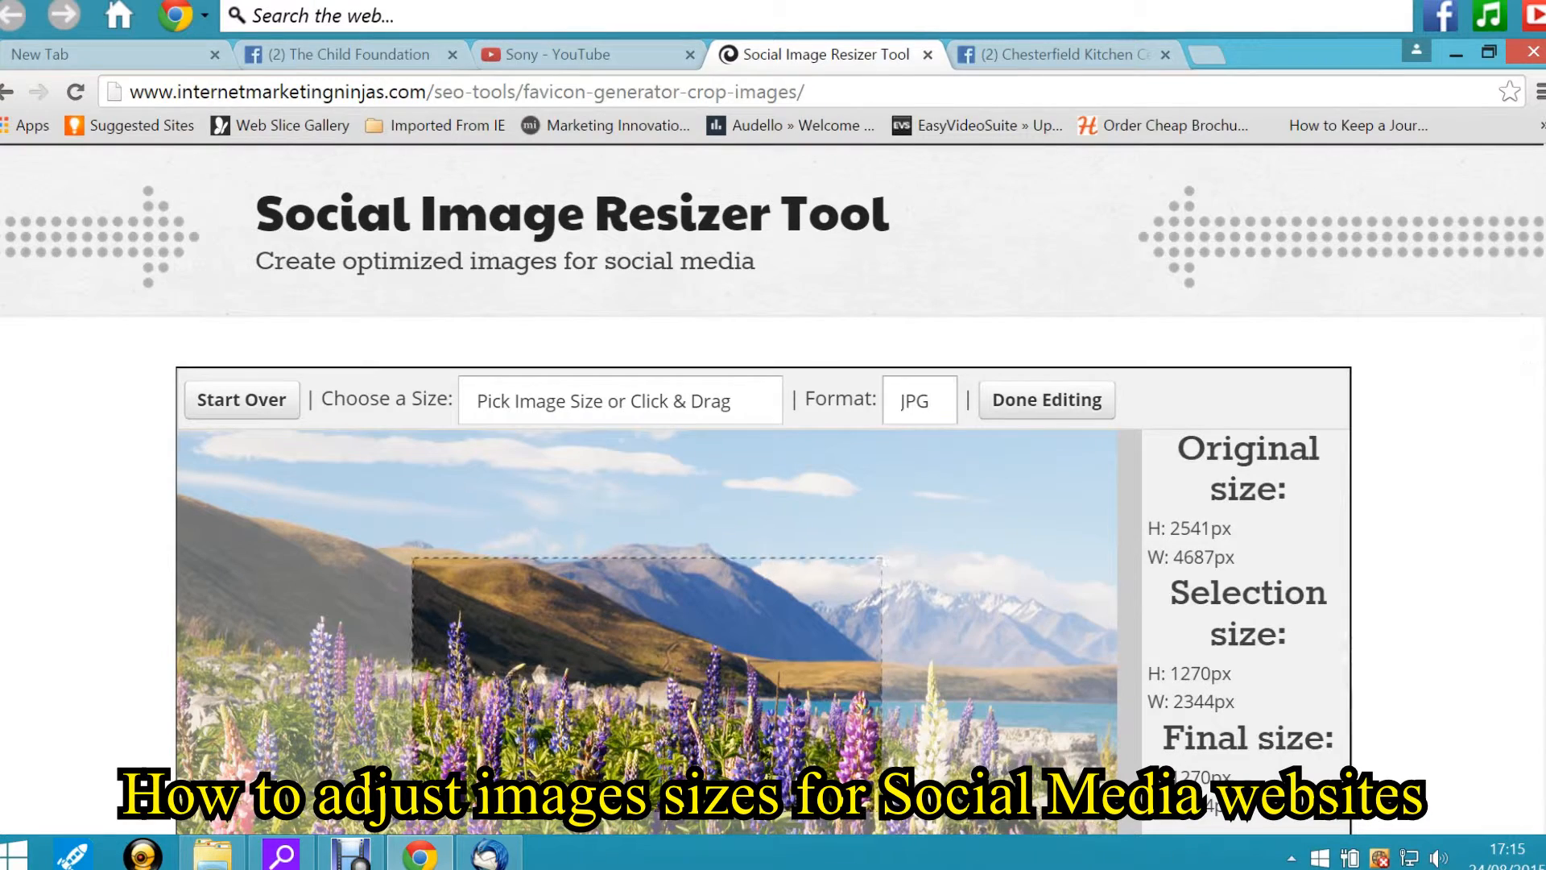
Enlarge the custom crop selection to cover most of the landscape, about 1733 × 3614 px
{"action": "scroll", "coordinate": [1529, 344], "scroll_direction": "down", "scroll_amount": 2}
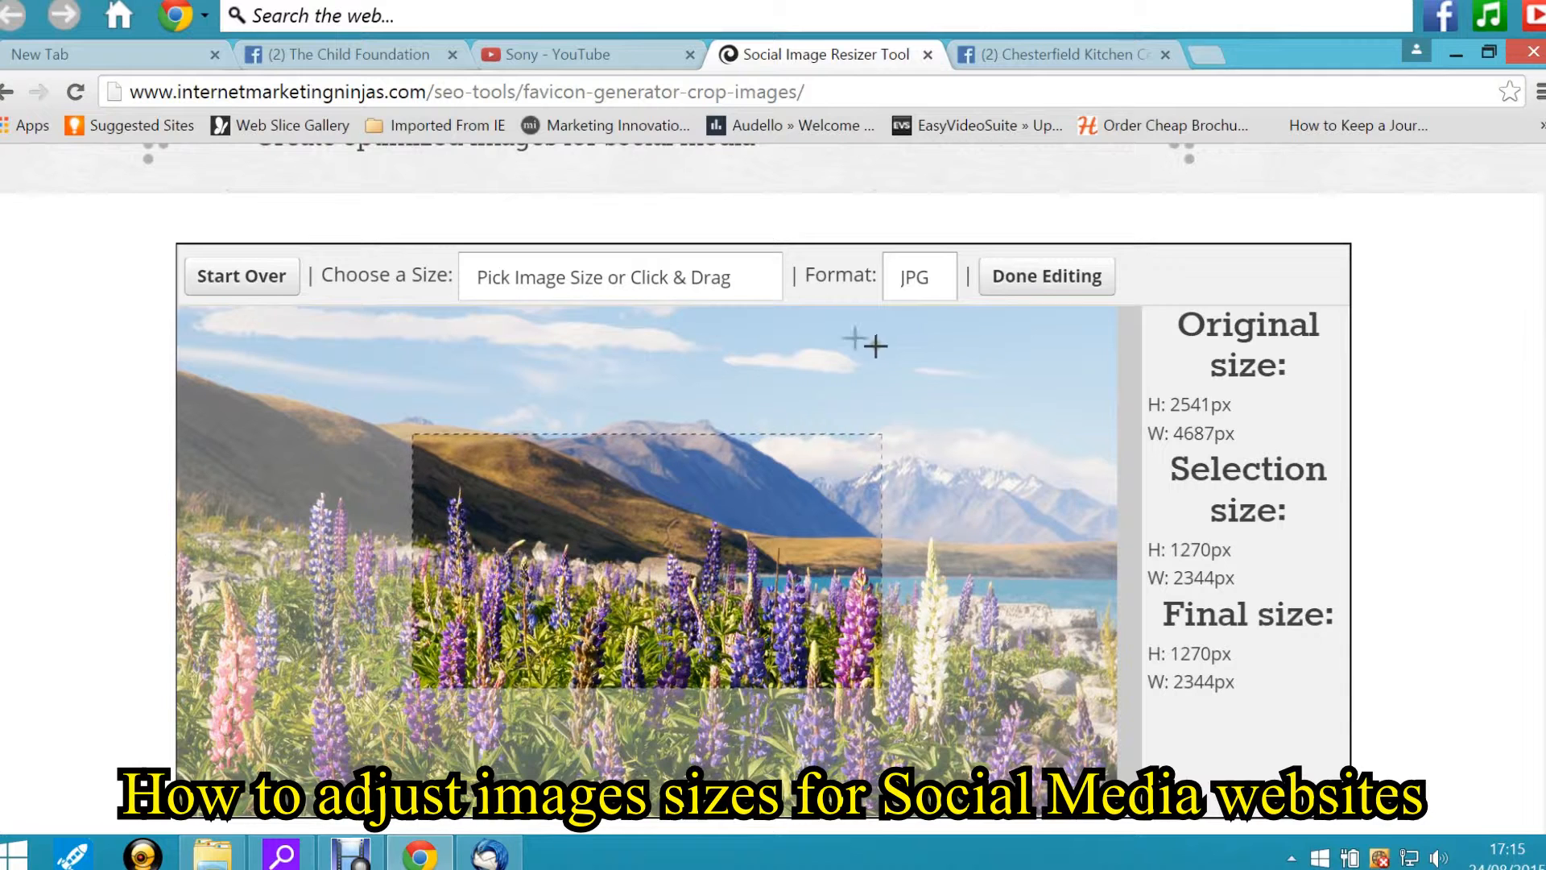
{"action": "left_click", "coordinate": [883, 435]}
{"action": "left_click_drag", "start_coordinate": [882, 435], "coordinate": [352, 739]}
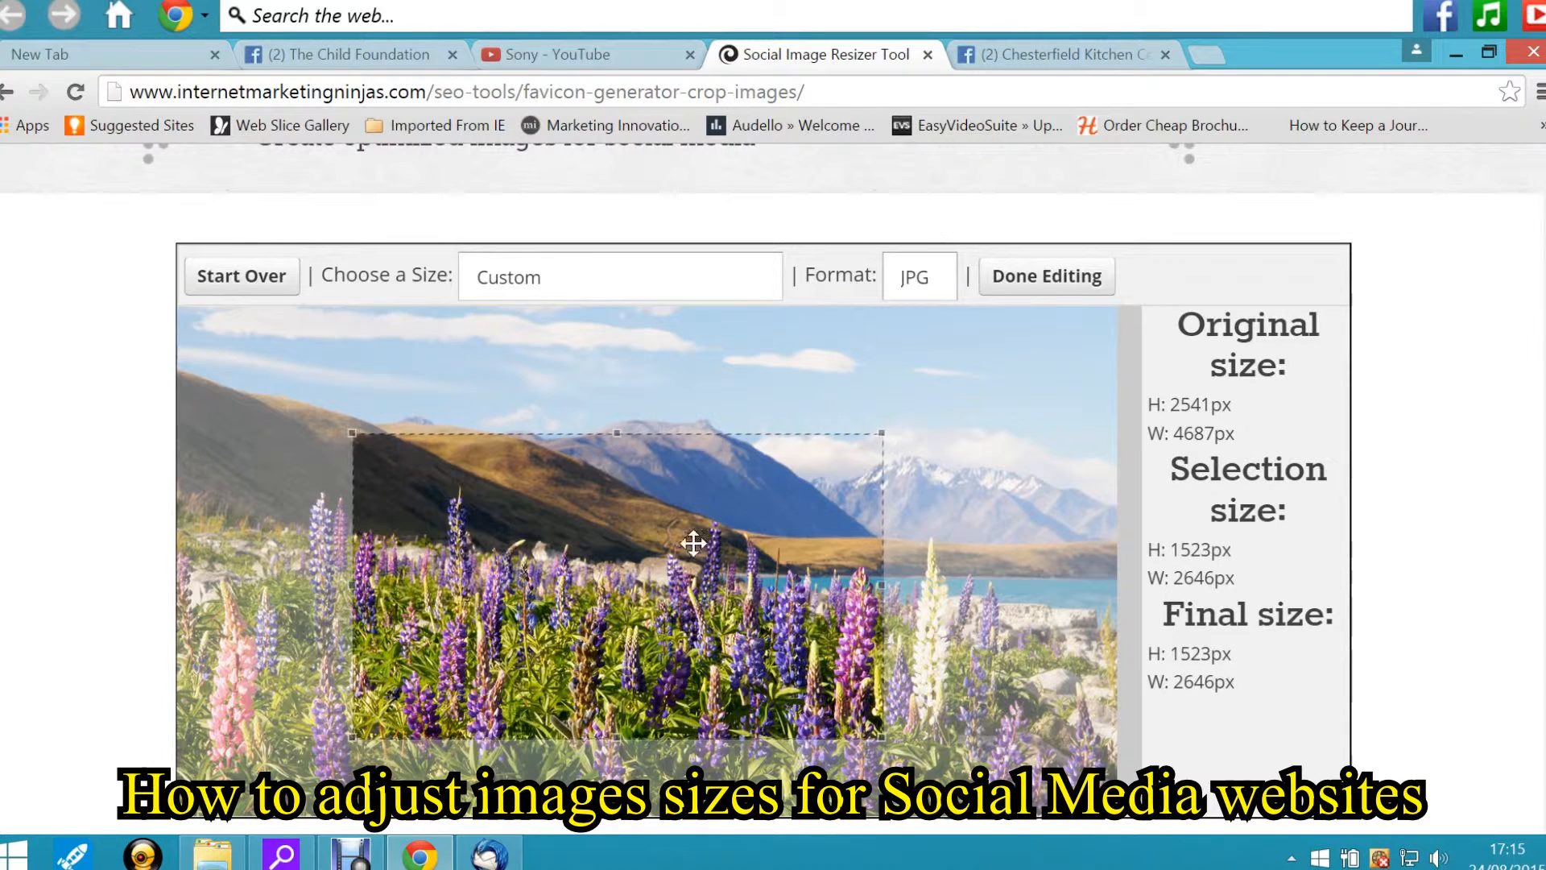
{"action": "left_click_drag", "start_coordinate": [882, 434], "coordinate": [954, 391]}
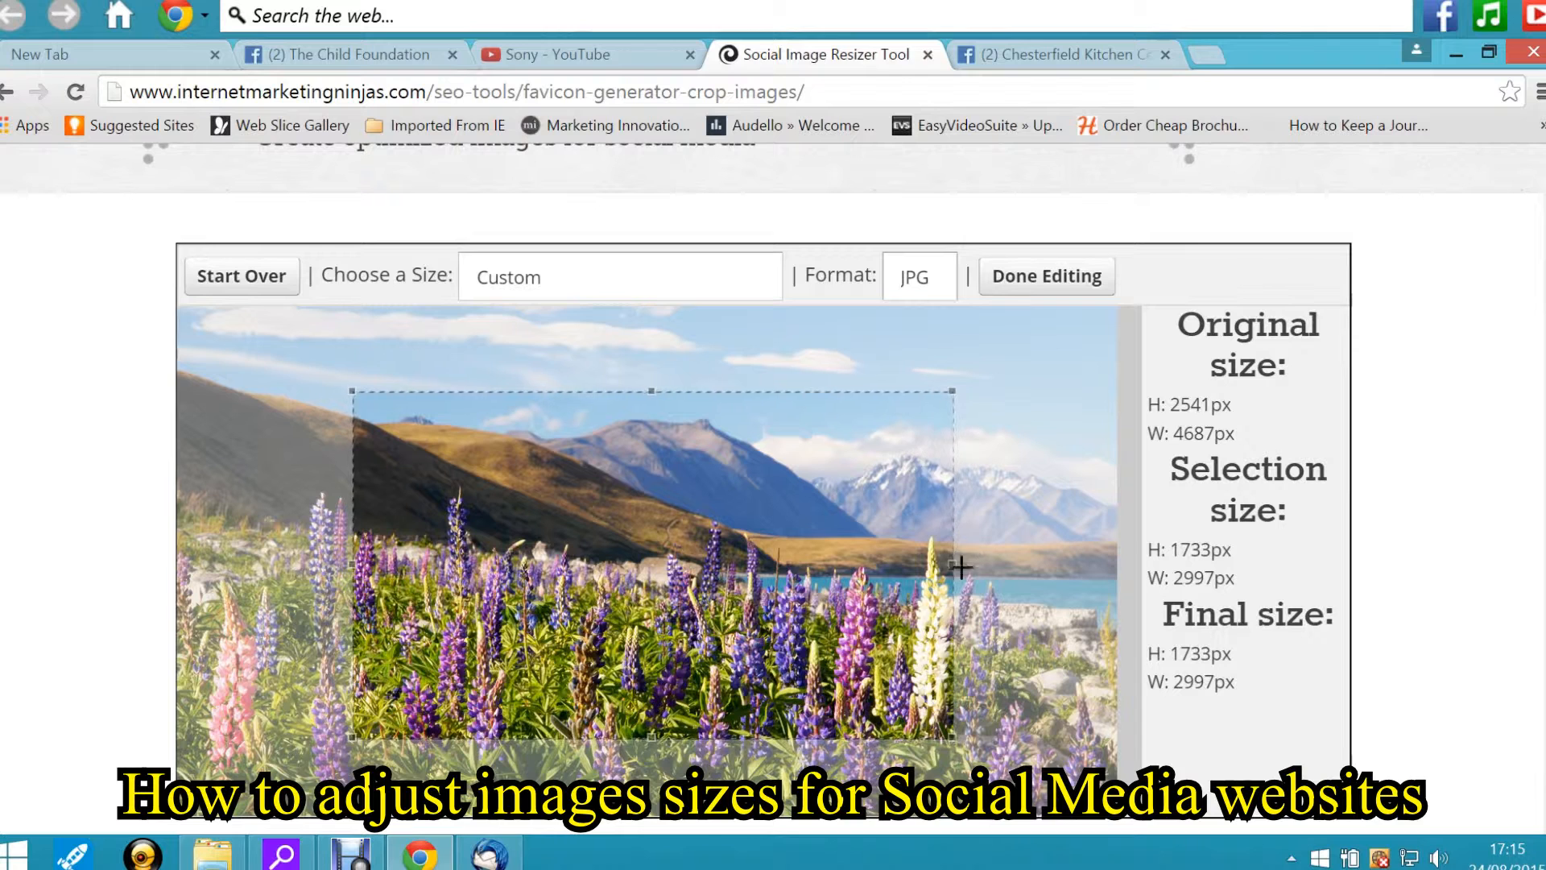
{"action": "left_click_drag", "start_coordinate": [952, 564], "coordinate": [1051, 568]}
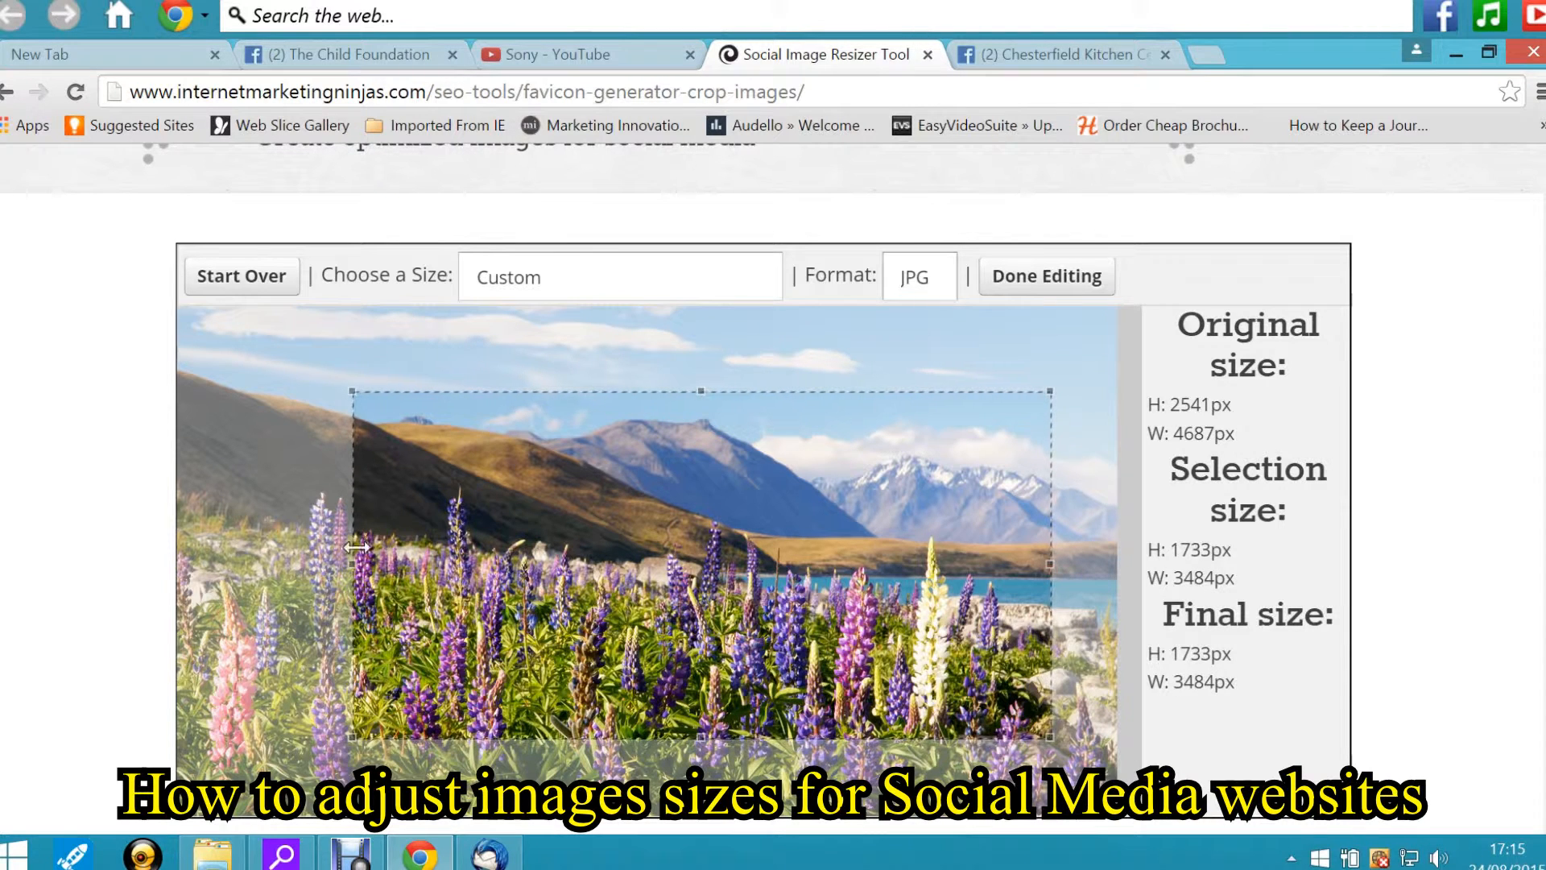
{"action": "left_click_drag", "start_coordinate": [353, 564], "coordinate": [327, 563]}
Try the Facebook Cover Photo and Pinterest Profile Photo size presets for the crop
{"action": "left_click", "coordinate": [735, 281]}
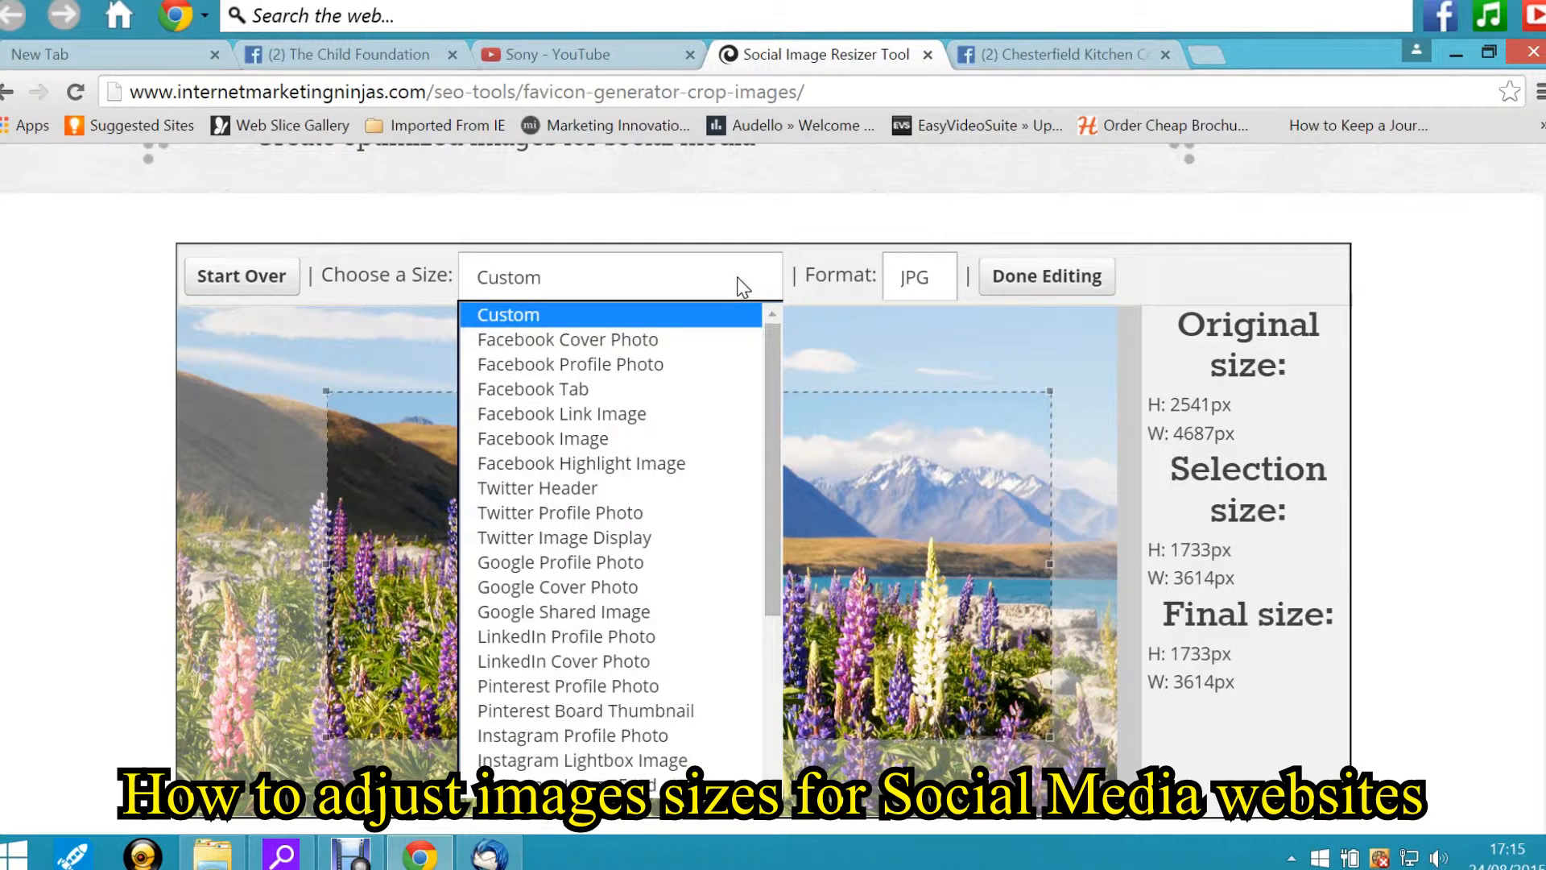
{"action": "left_click", "coordinate": [701, 338]}
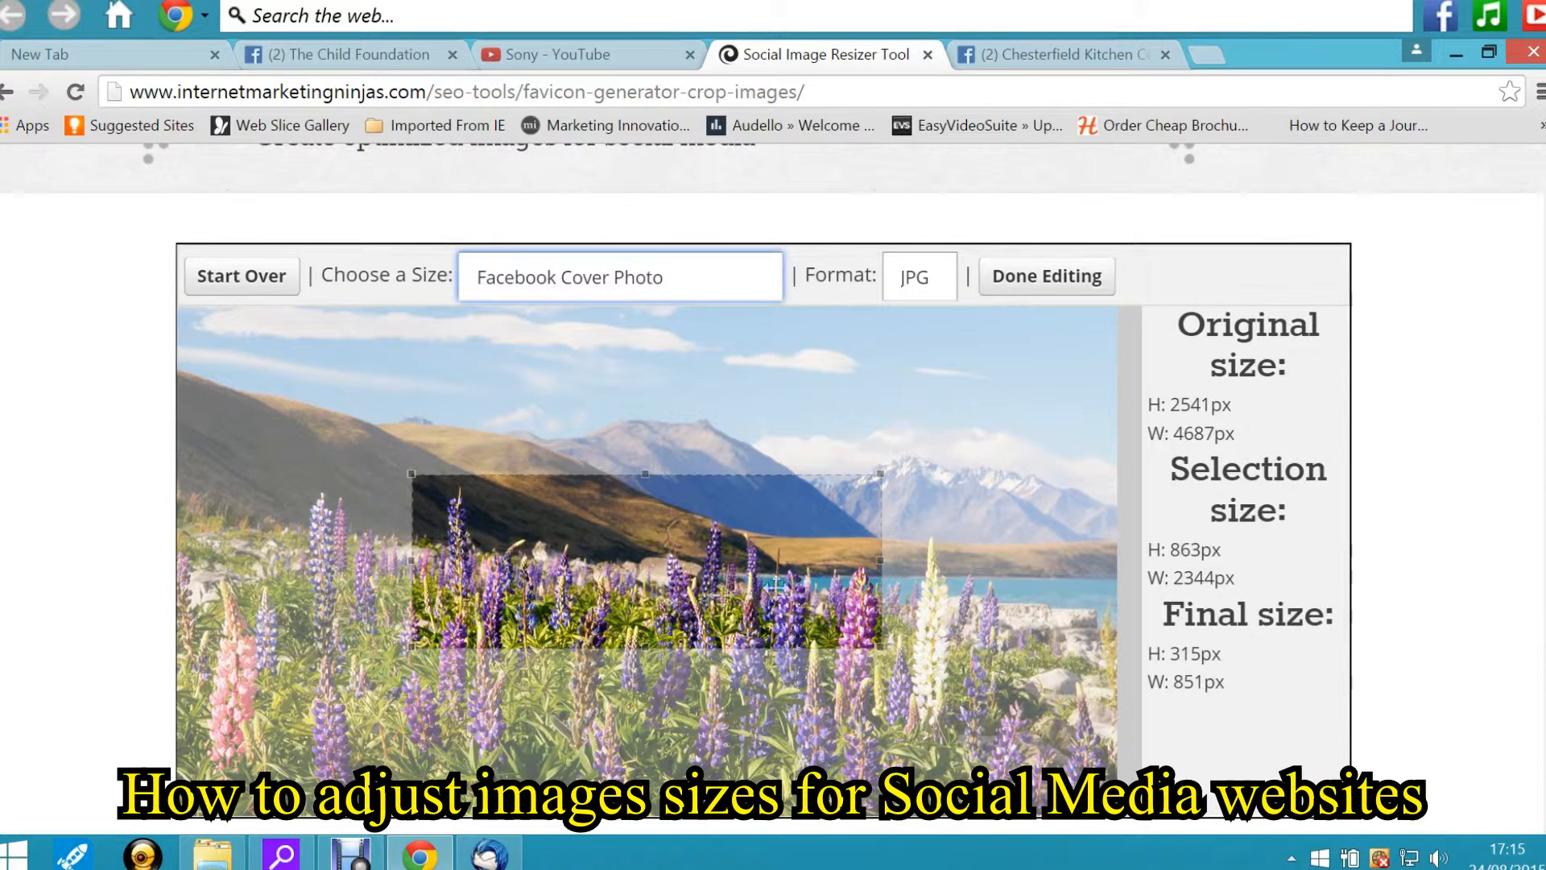
{"action": "left_click", "coordinate": [639, 274]}
{"action": "left_click_drag", "start_coordinate": [770, 424], "coordinate": [776, 482]}
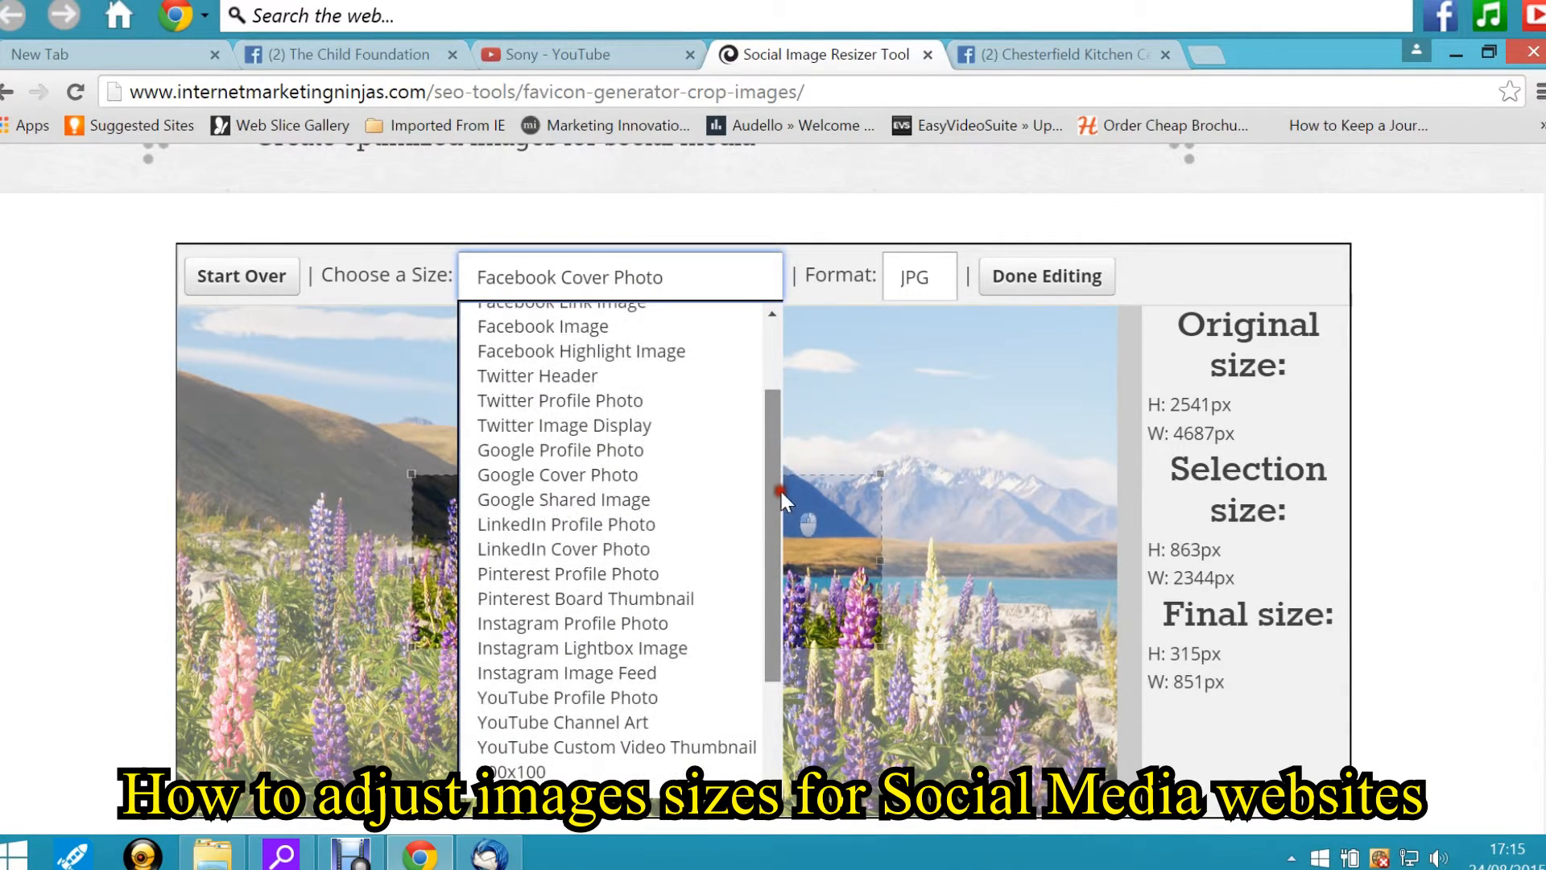
{"action": "left_click", "coordinate": [662, 566]}
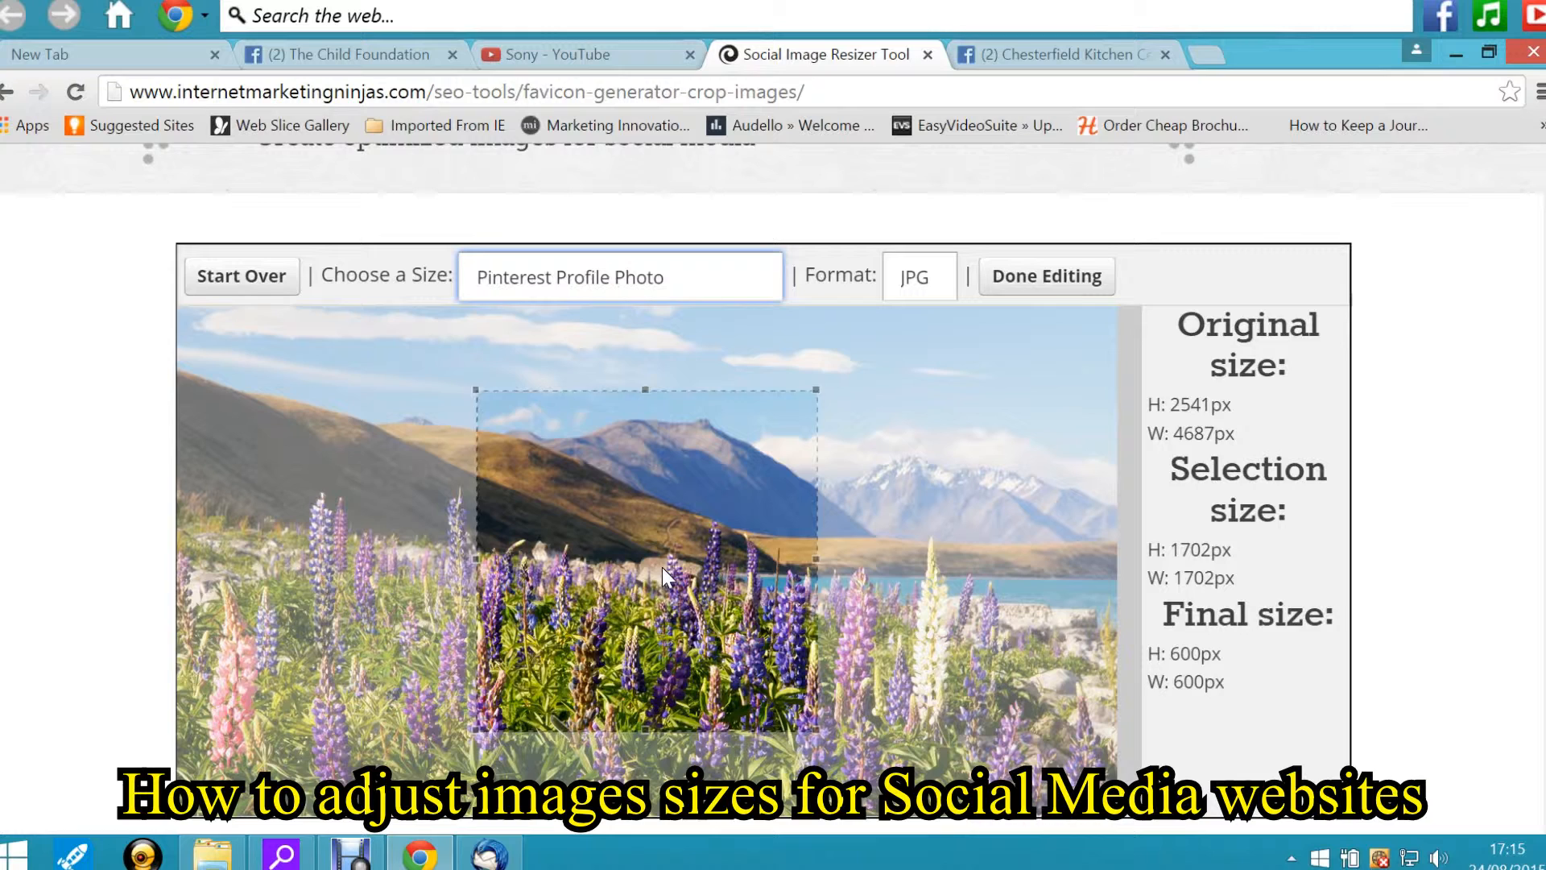
Switch the size preset to YouTube Channel Art
{"action": "left_click", "coordinate": [725, 271]}
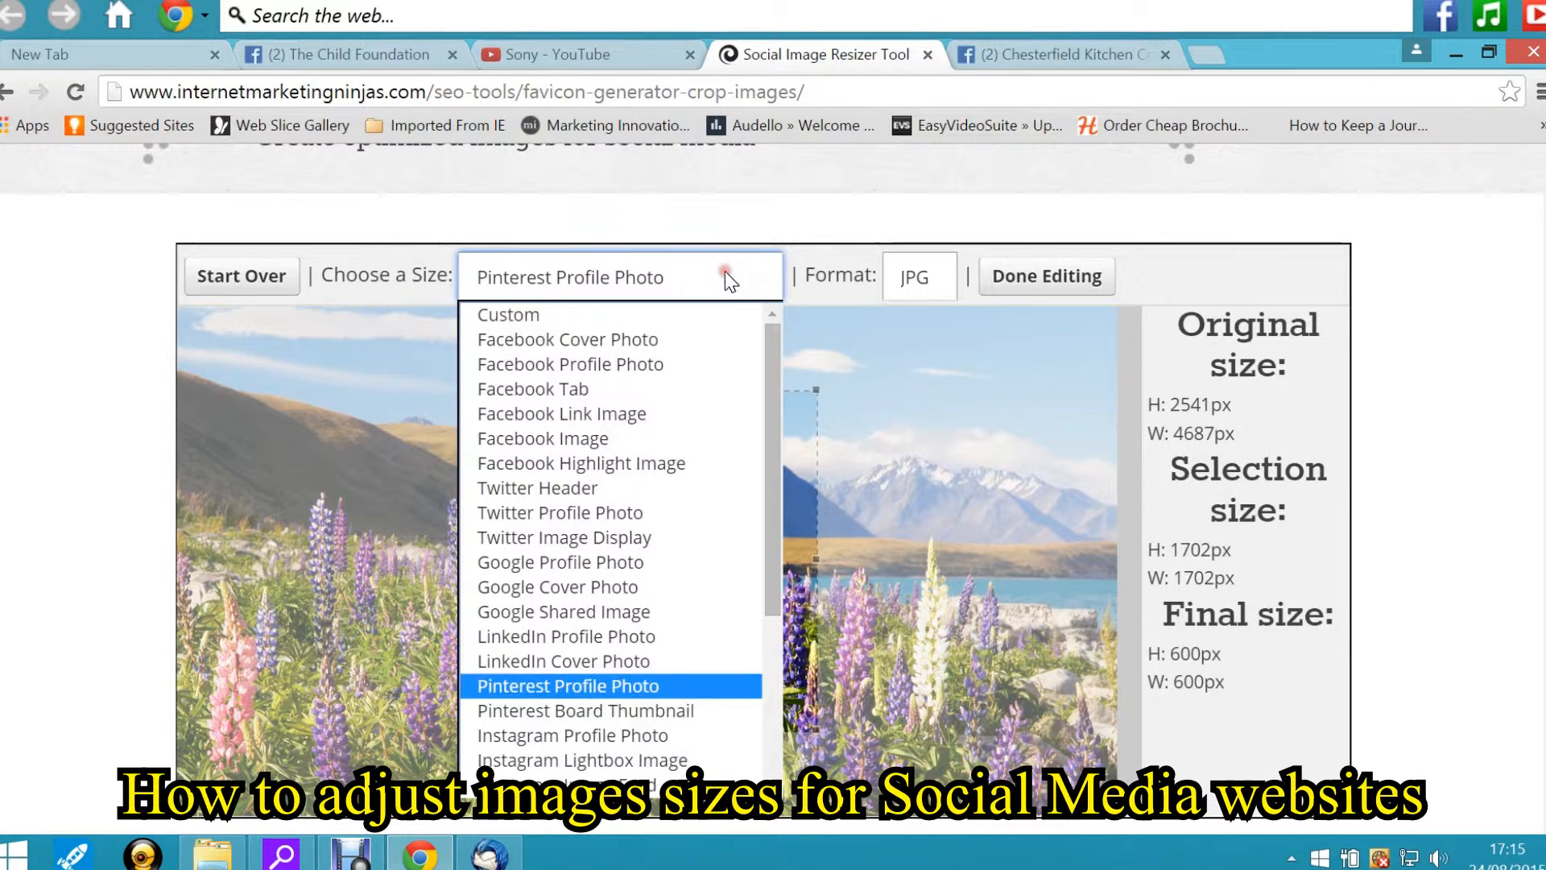
{"action": "left_click_drag", "start_coordinate": [769, 492], "coordinate": [772, 613]}
{"action": "left_click", "coordinate": [673, 617]}
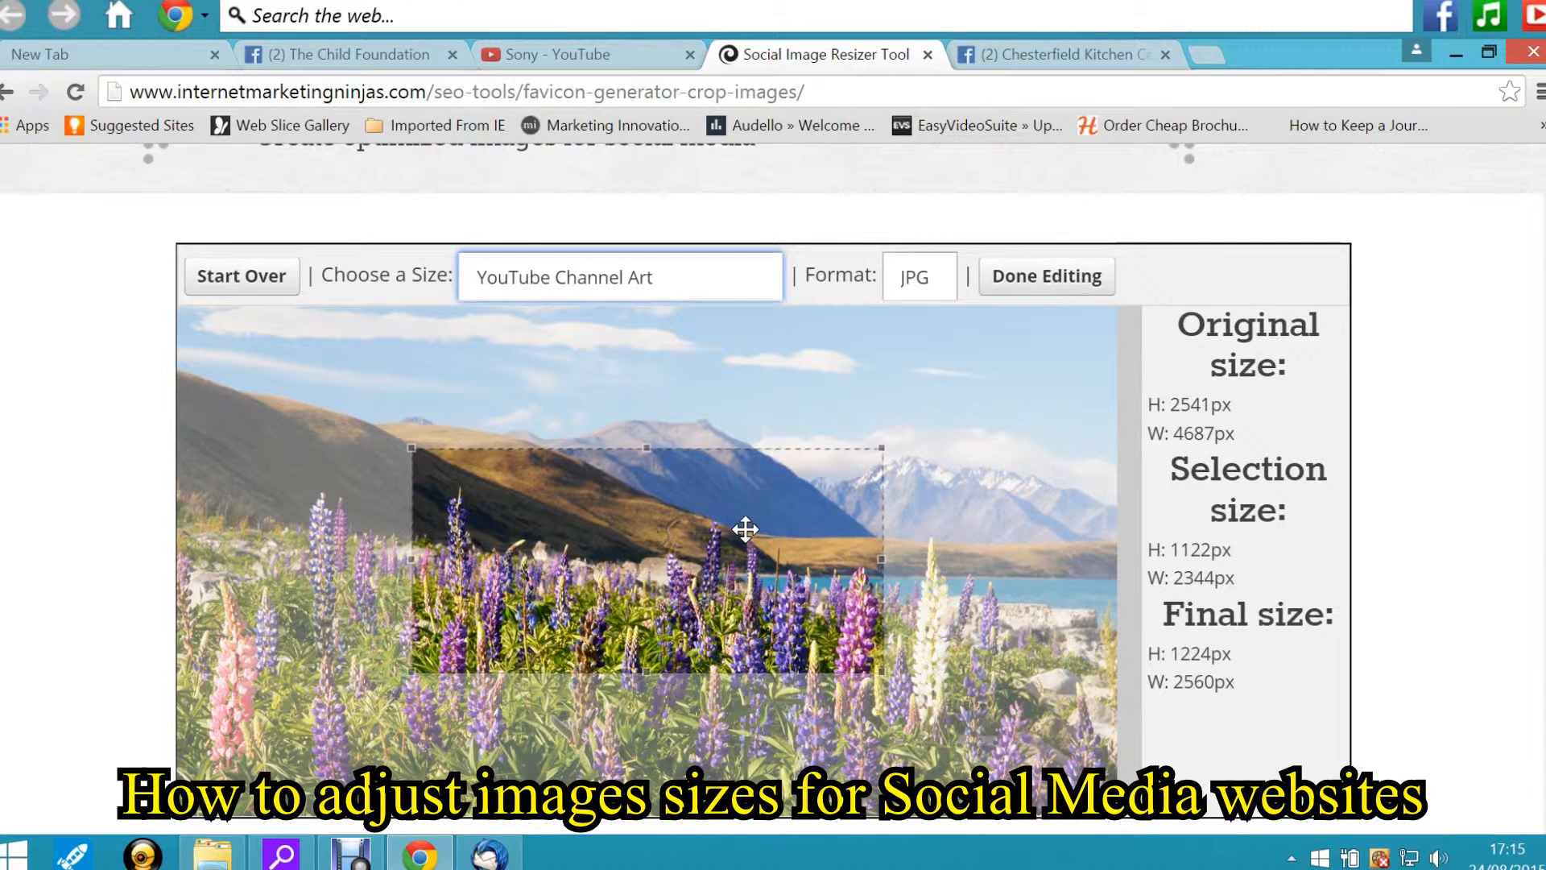
Set the size to Facebook Cover Photo and move the crop frame over the mountains and lake
{"action": "left_click", "coordinate": [765, 277]}
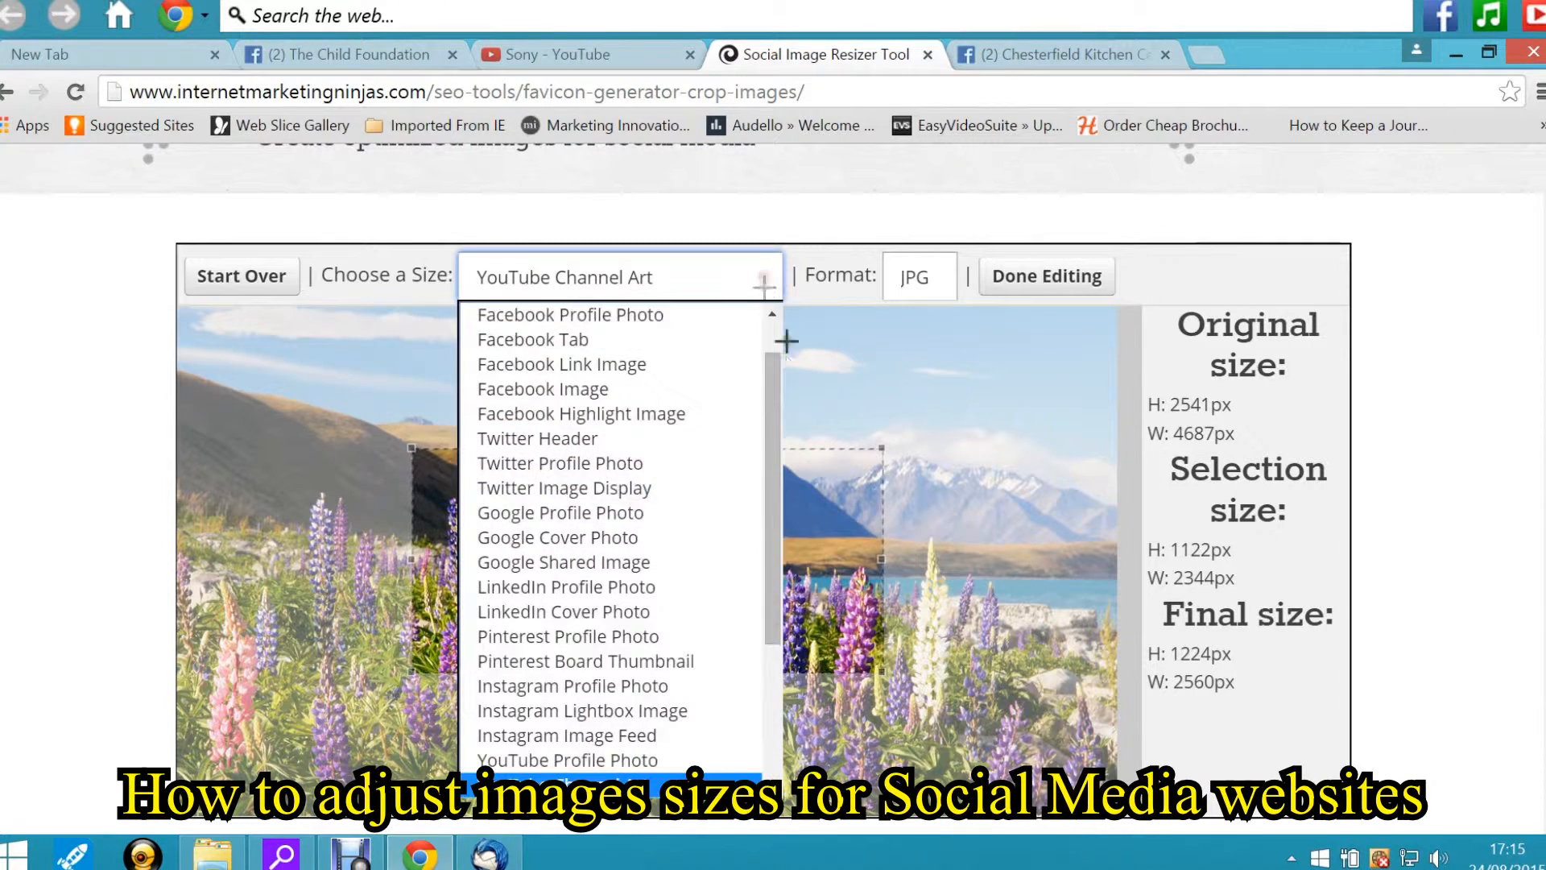
{"action": "left_click_drag", "start_coordinate": [772, 394], "coordinate": [780, 362]}
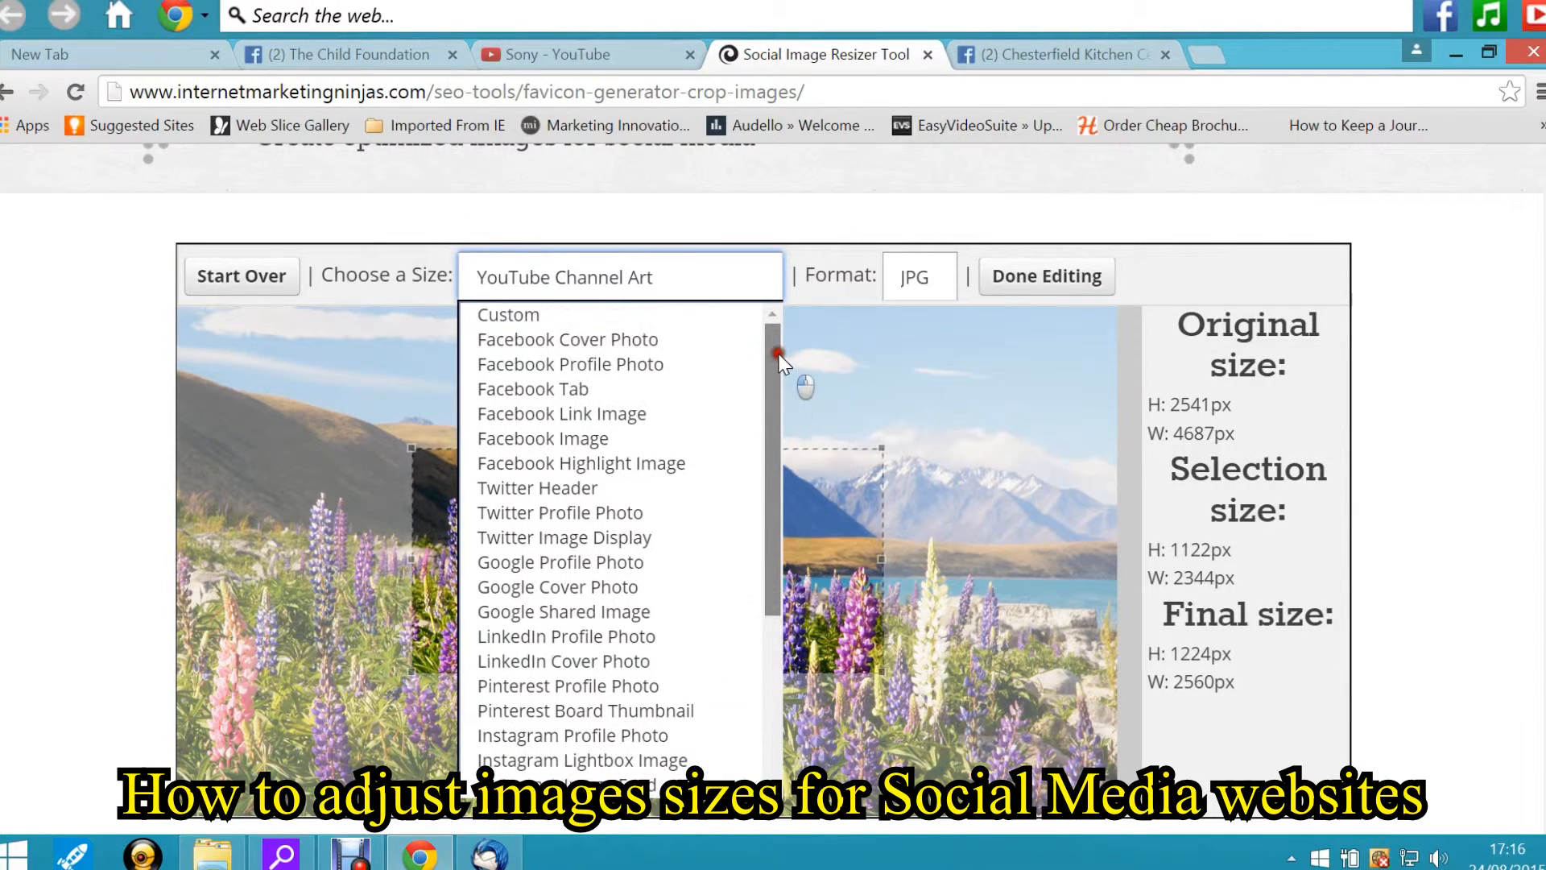
{"action": "left_click", "coordinate": [636, 346]}
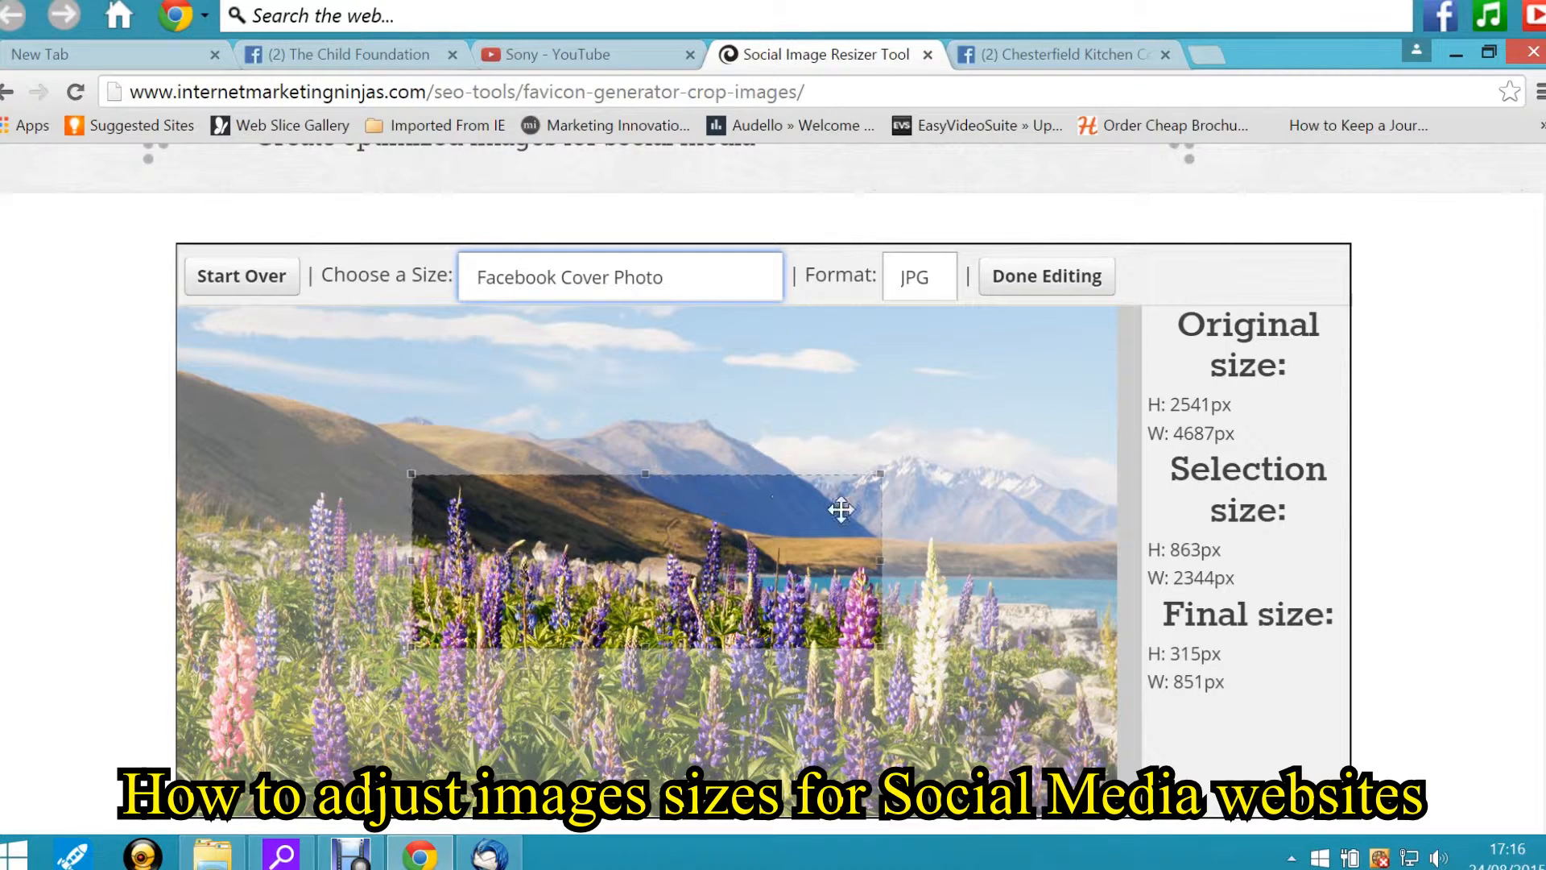
{"action": "left_click_drag", "start_coordinate": [598, 536], "coordinate": [872, 510]}
{"action": "left_click", "coordinate": [1536, 427]}
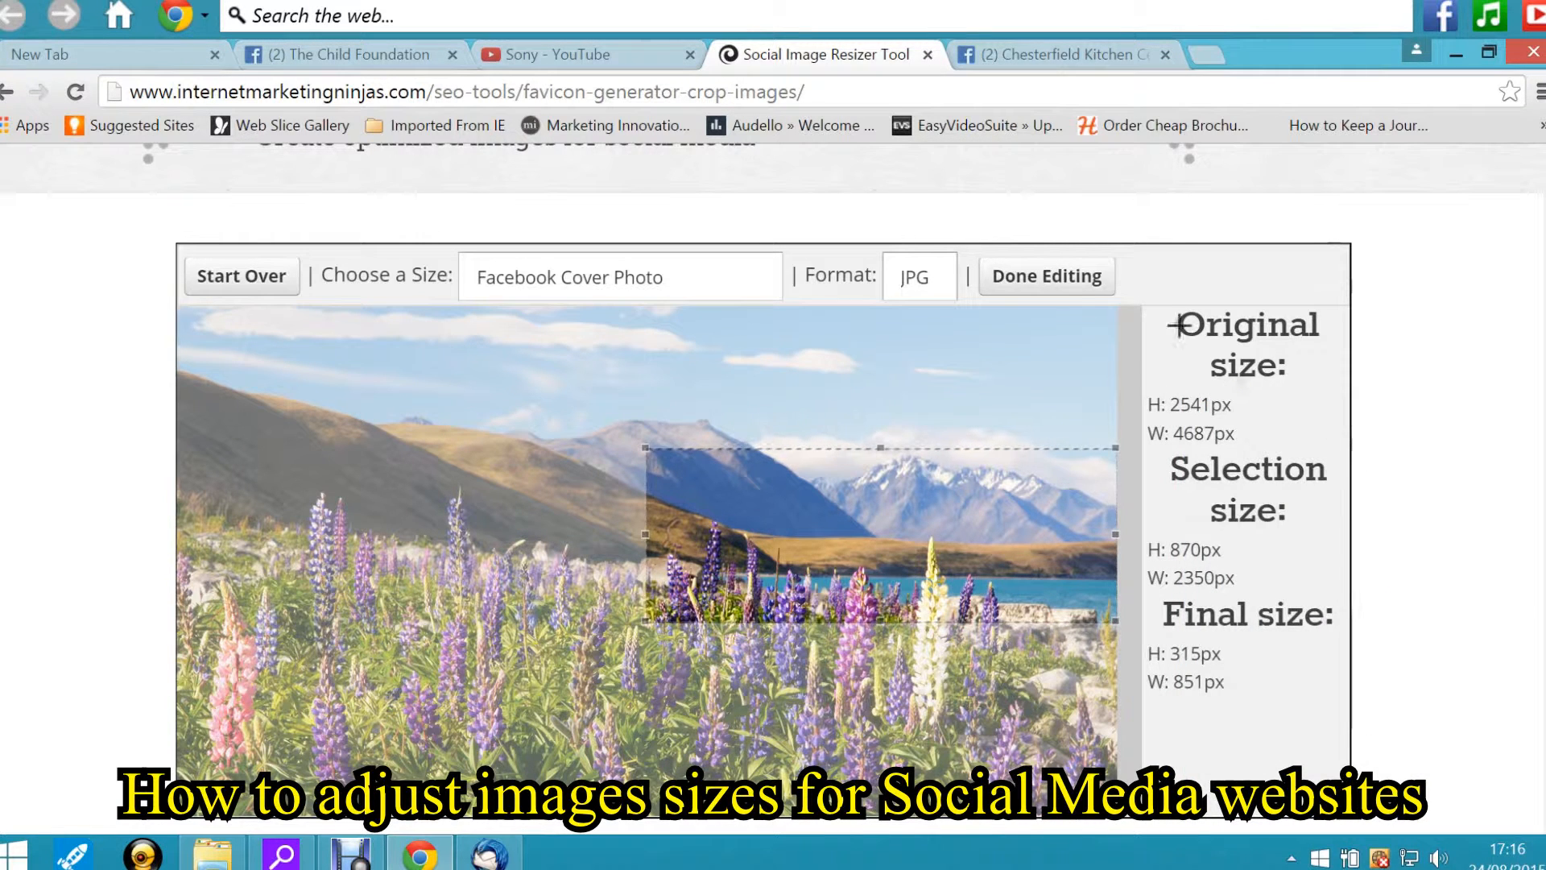
Finish editing and send the cropped image to the user's e-mail address
{"action": "left_click", "coordinate": [1015, 278]}
{"action": "left_click", "coordinate": [519, 272]}
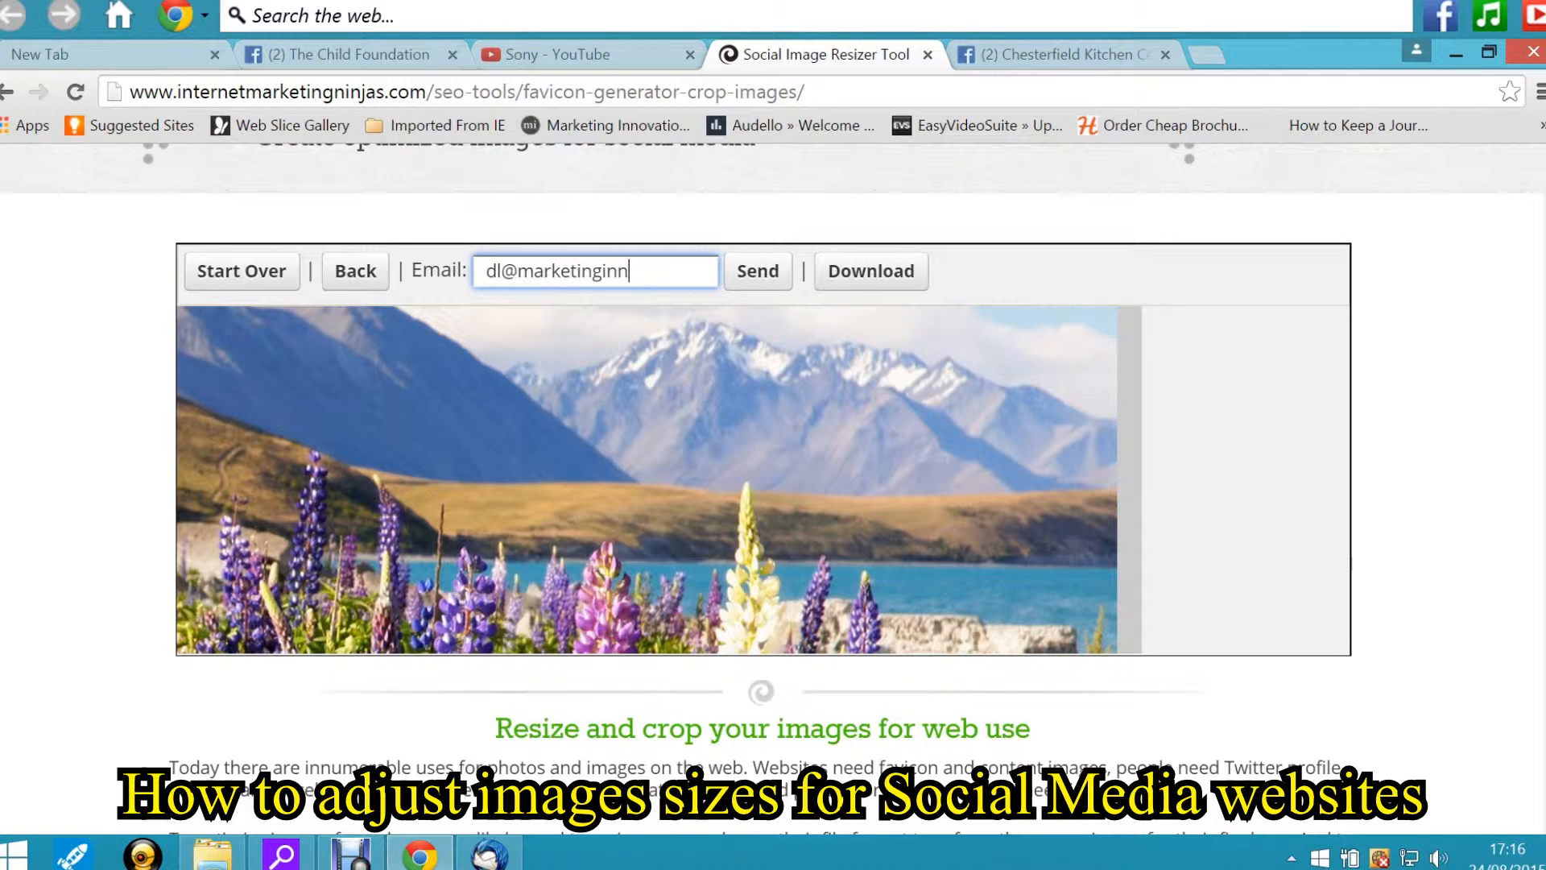
{"action": "type", "text": "t"}
{"action": "type", "text": "ions.co.u"}
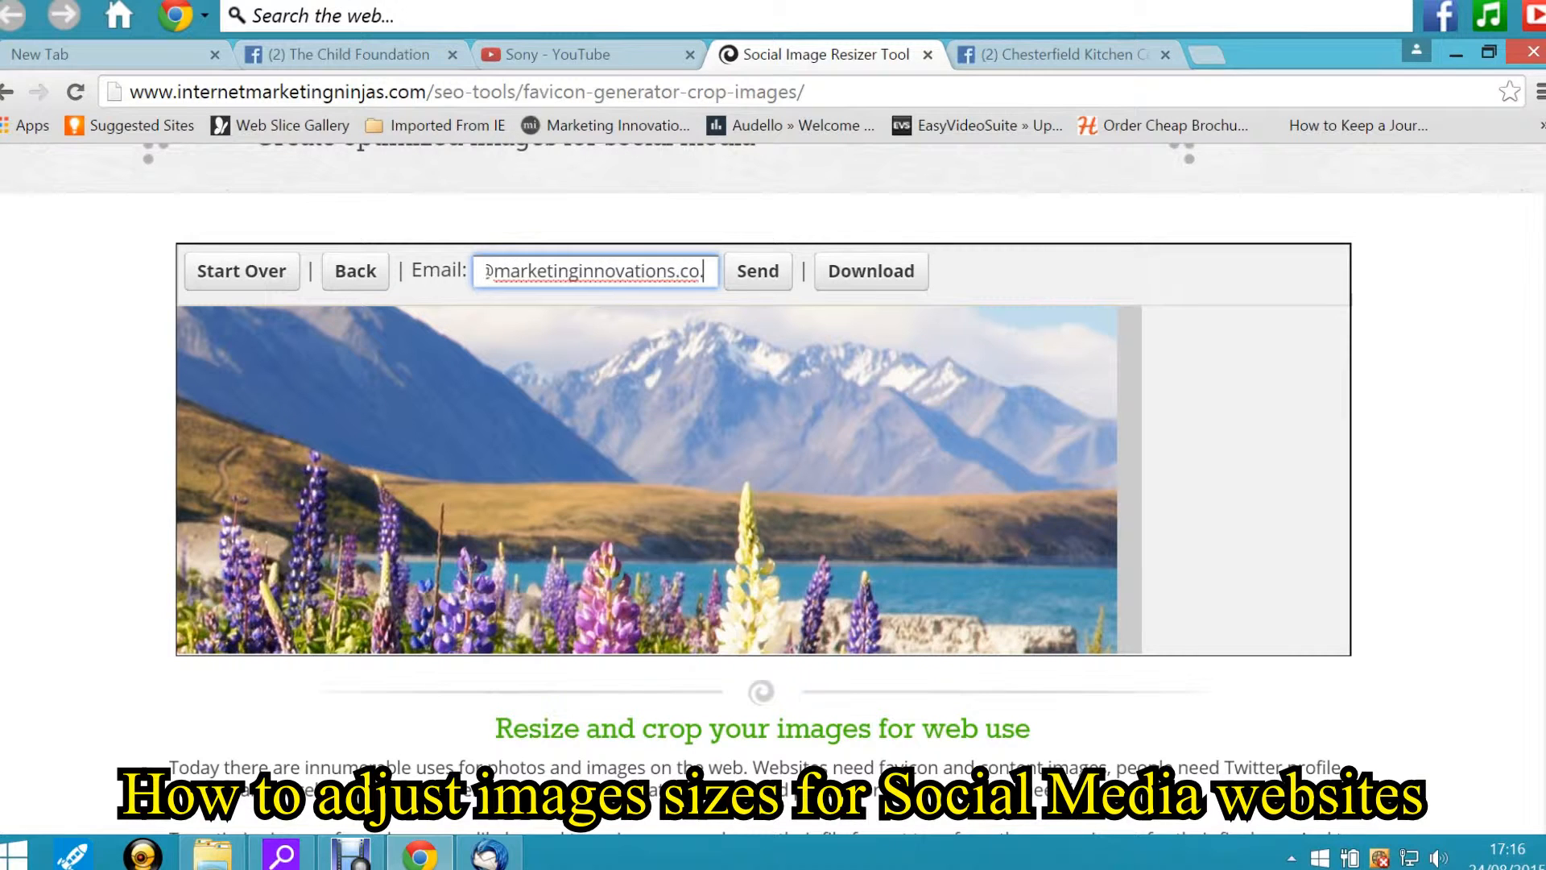
{"action": "type", "text": "k"}
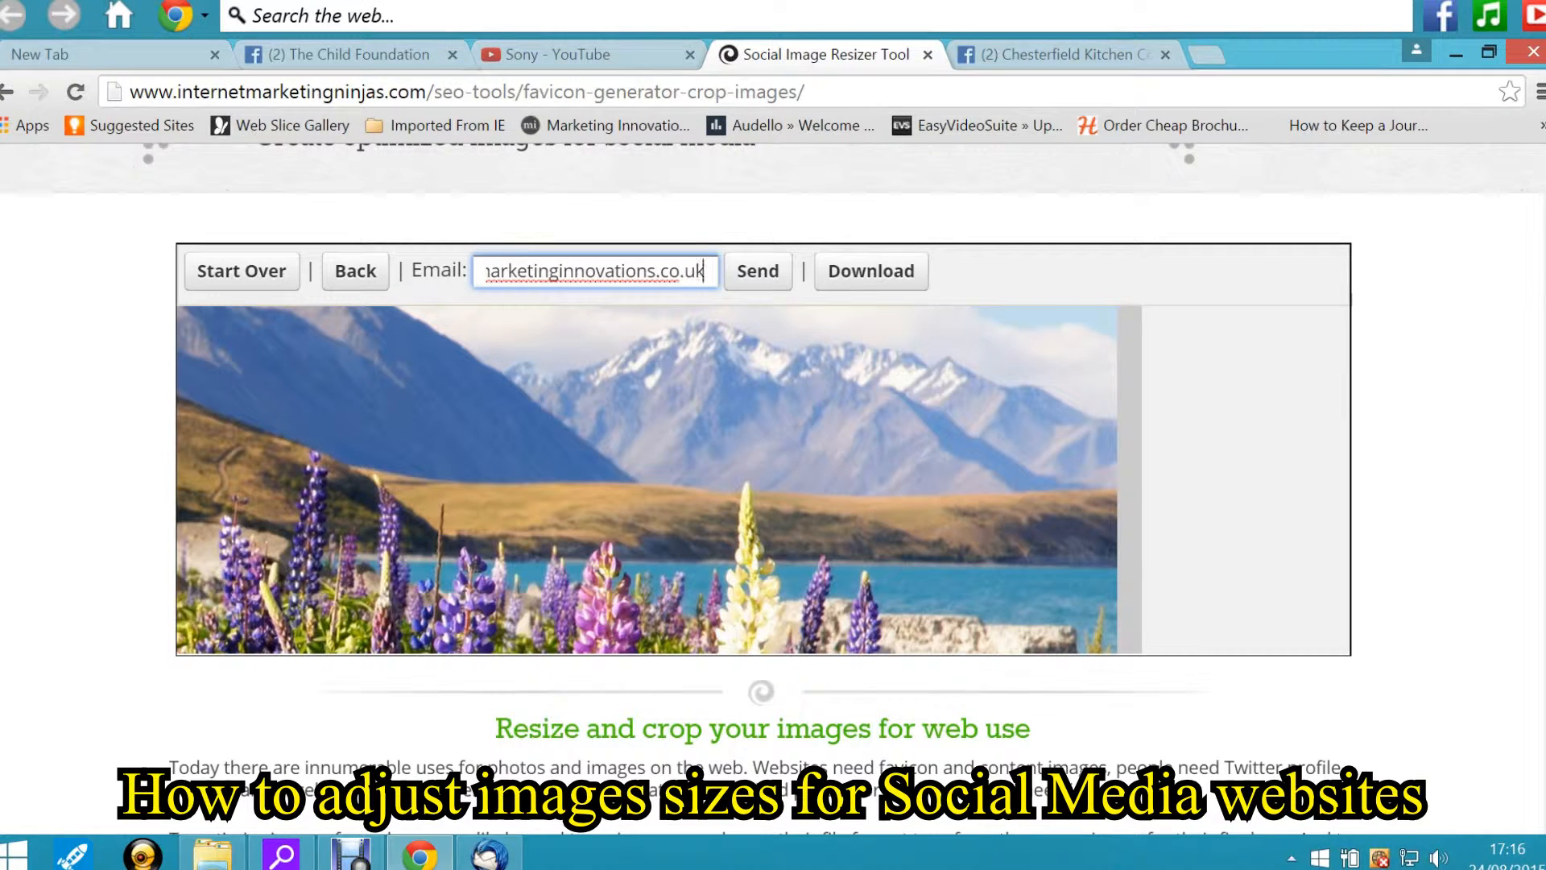
{"action": "left_click", "coordinate": [772, 273]}
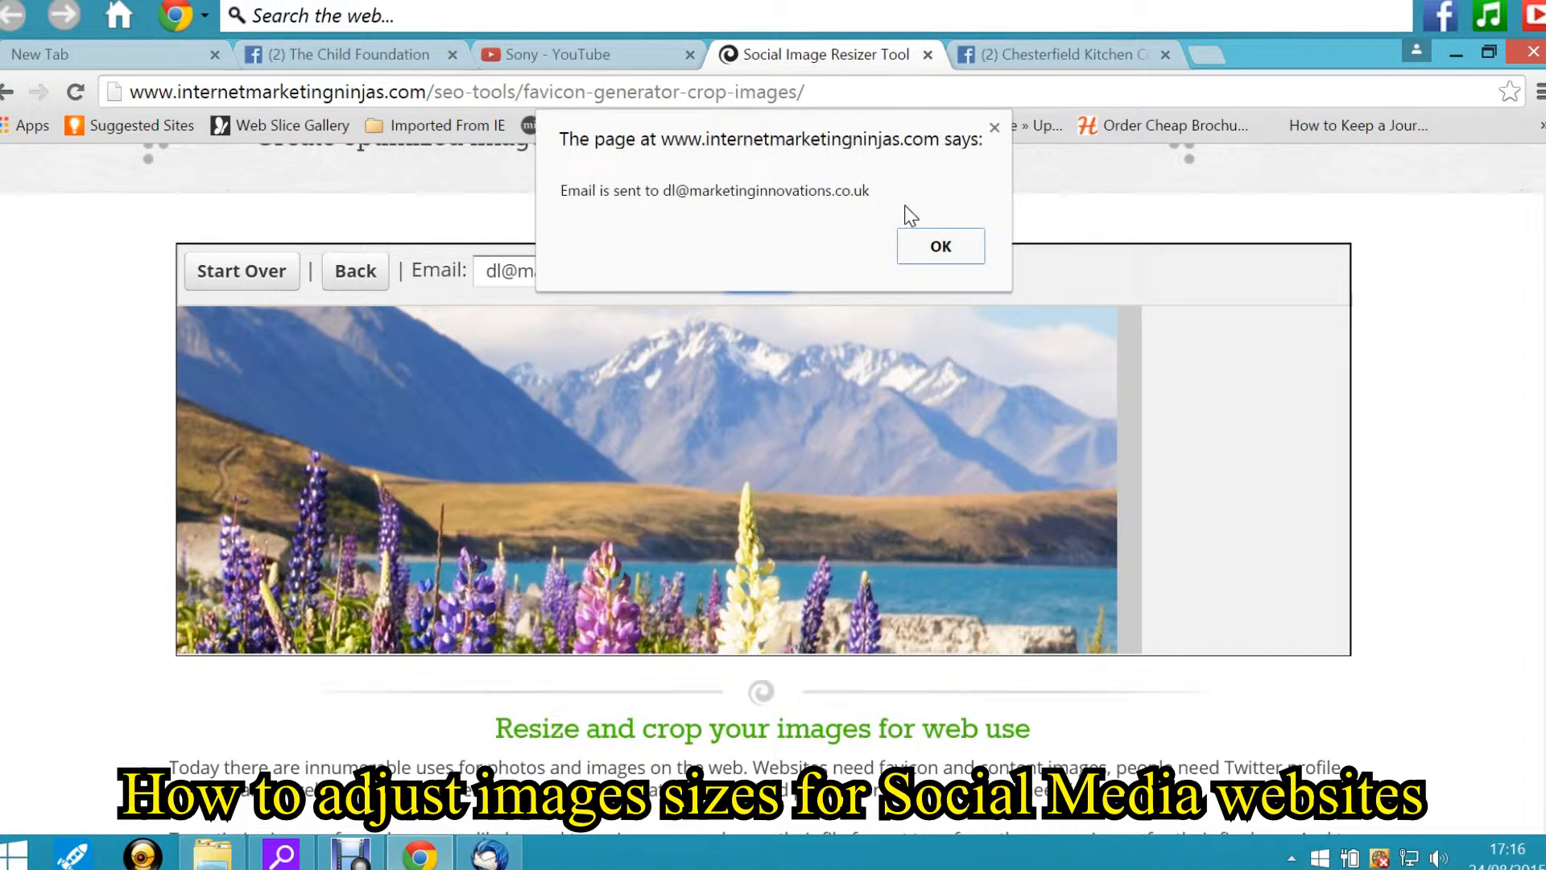
{"action": "left_click", "coordinate": [926, 250]}
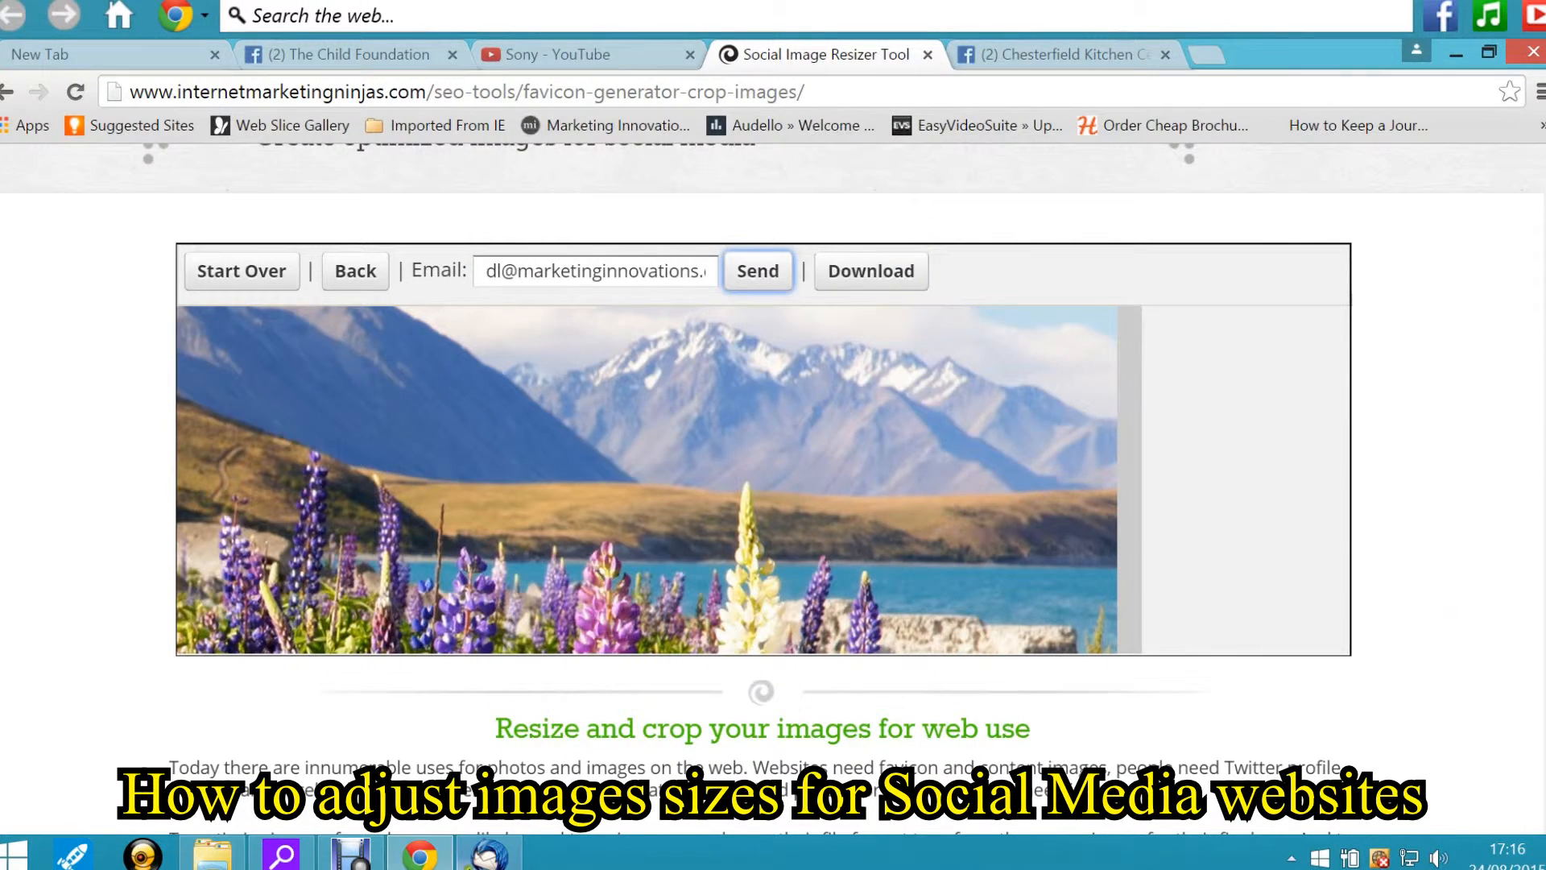
Switch to Thunderbird and fetch new messages
{"action": "left_click", "coordinate": [488, 854]}
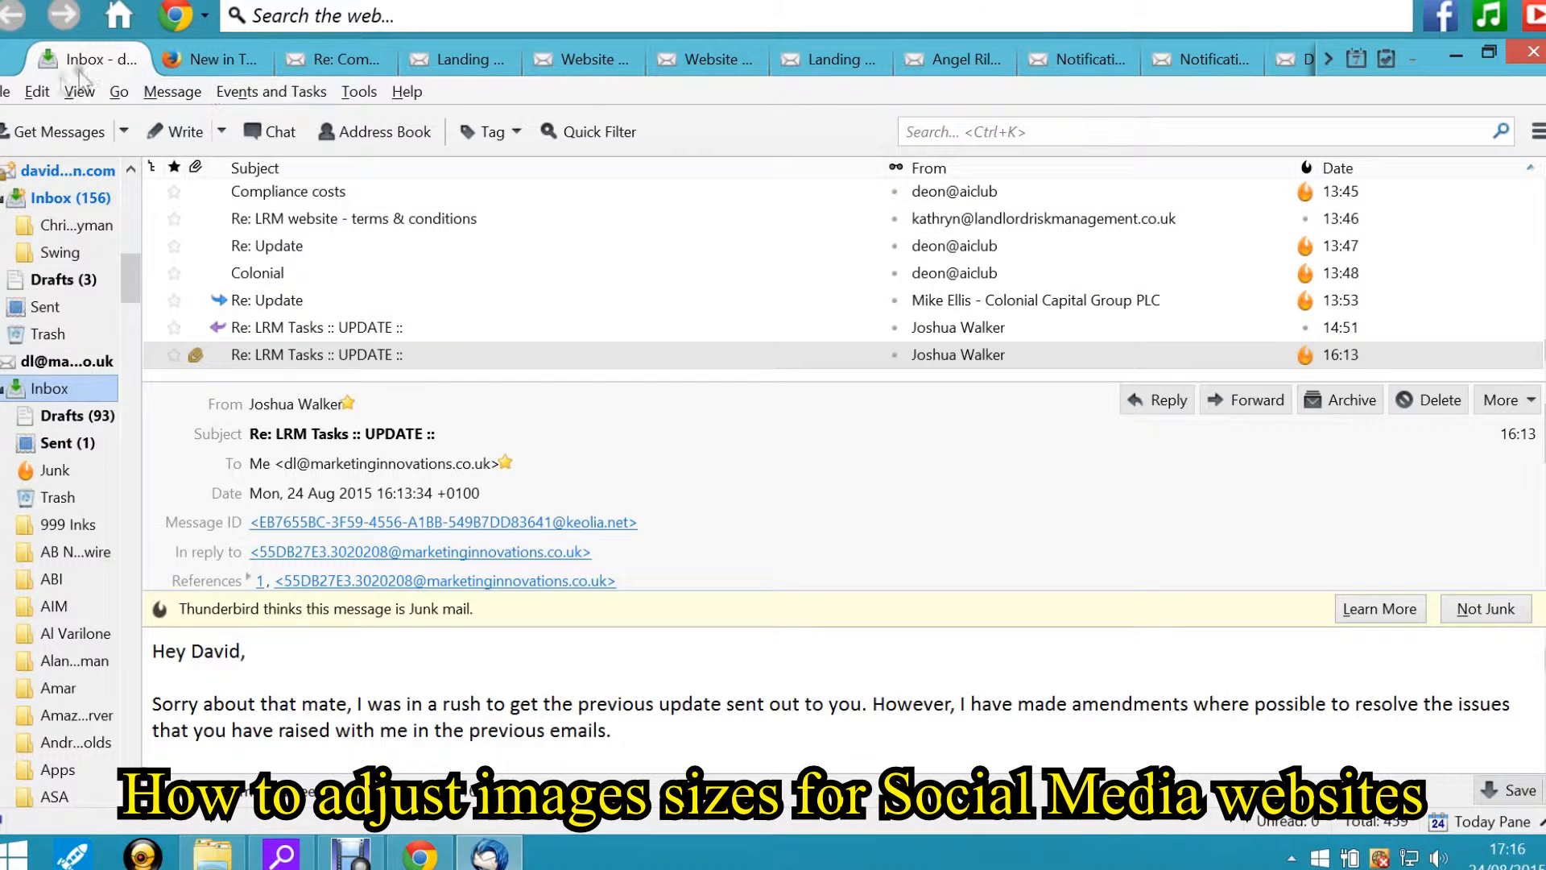
{"action": "left_click", "coordinate": [38, 131]}
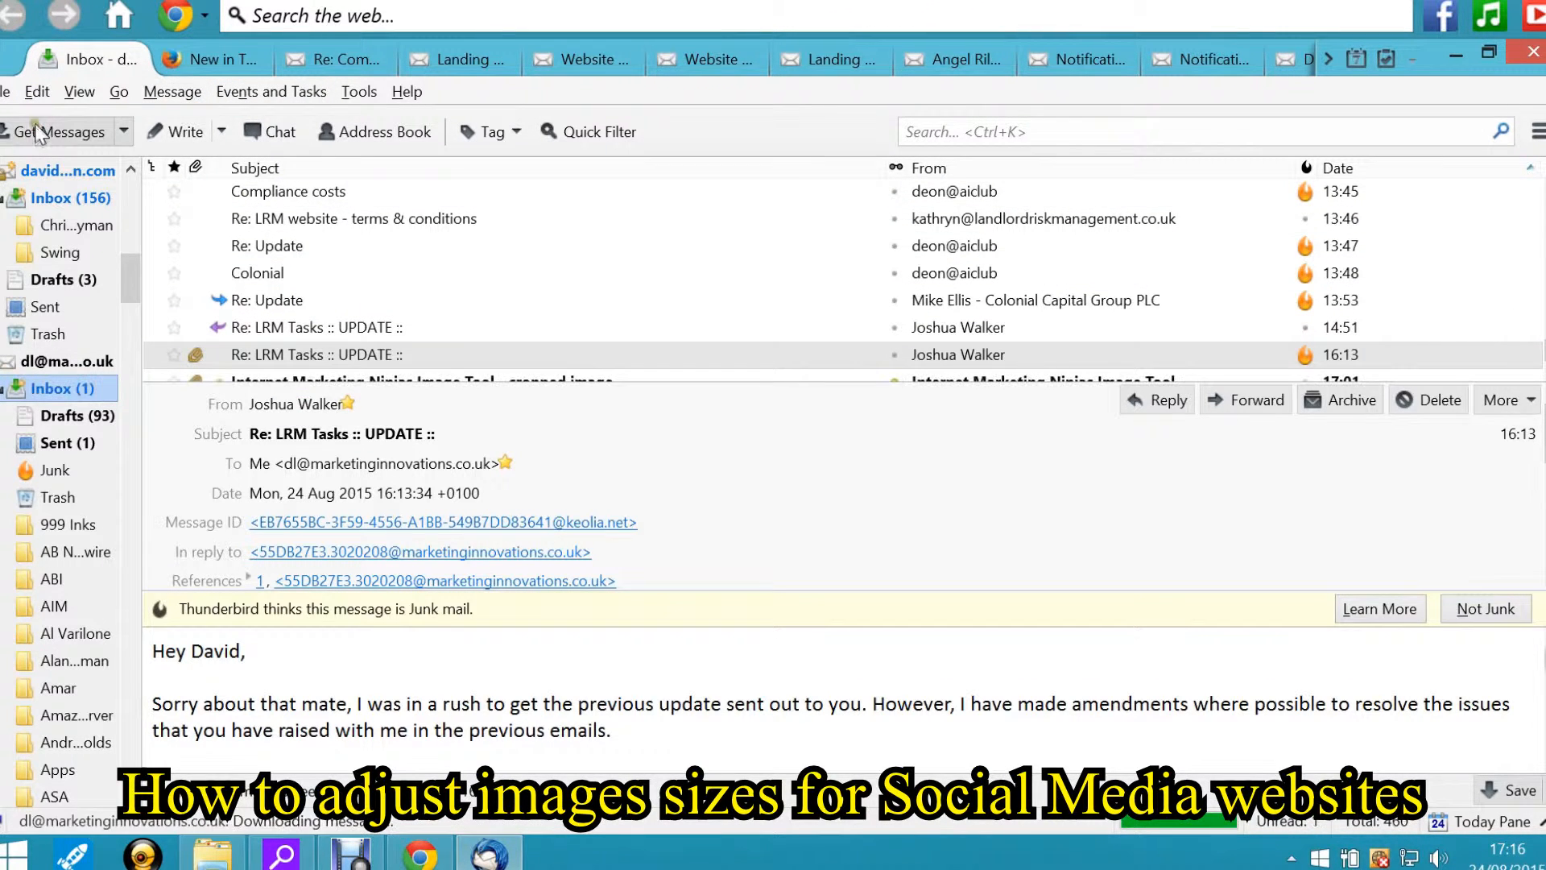
Open the Internet Marketing Ninjas Image Tool cropped-image e-mail and scroll down to its image
{"action": "left_click", "coordinate": [829, 364]}
{"action": "scroll", "coordinate": [829, 364], "scroll_direction": "down", "scroll_amount": 1}
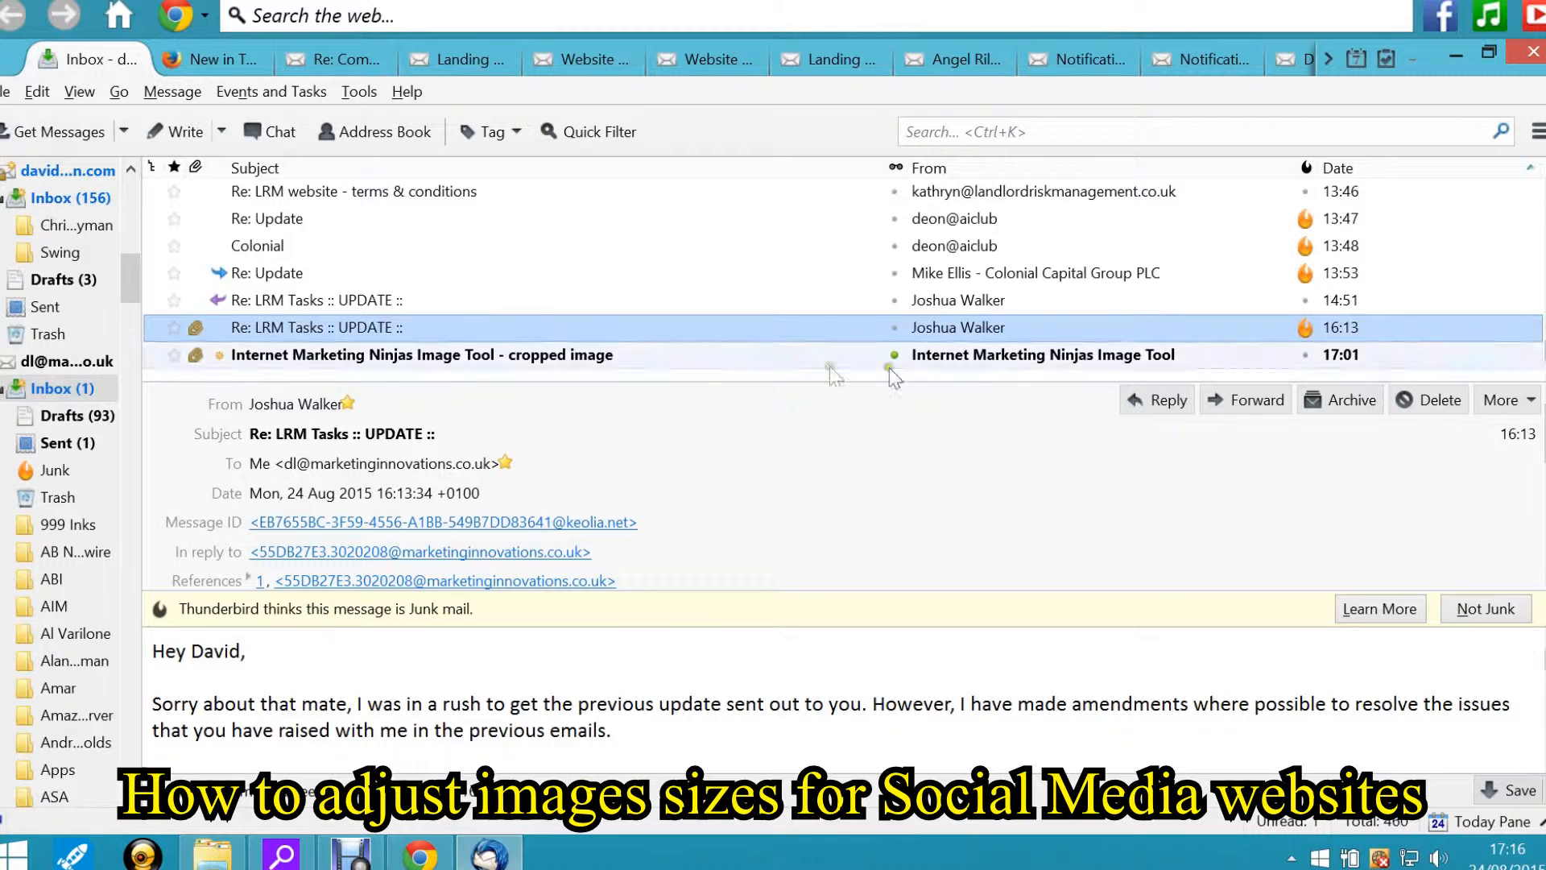
{"action": "double_click", "coordinate": [612, 356]}
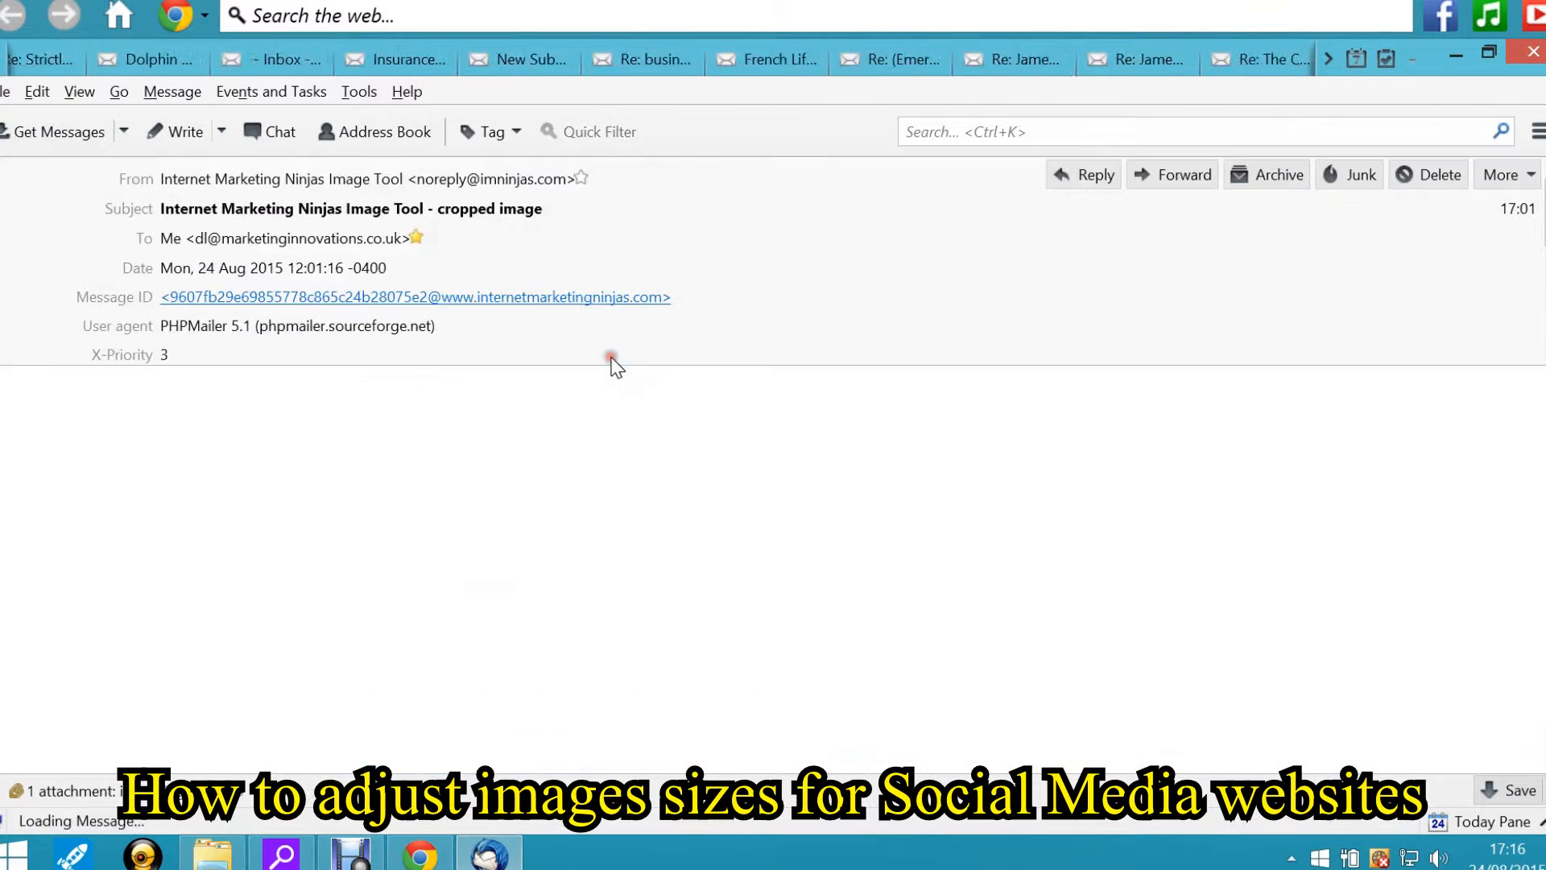
{"action": "scroll", "coordinate": [762, 569], "scroll_direction": "down", "scroll_amount": 1}
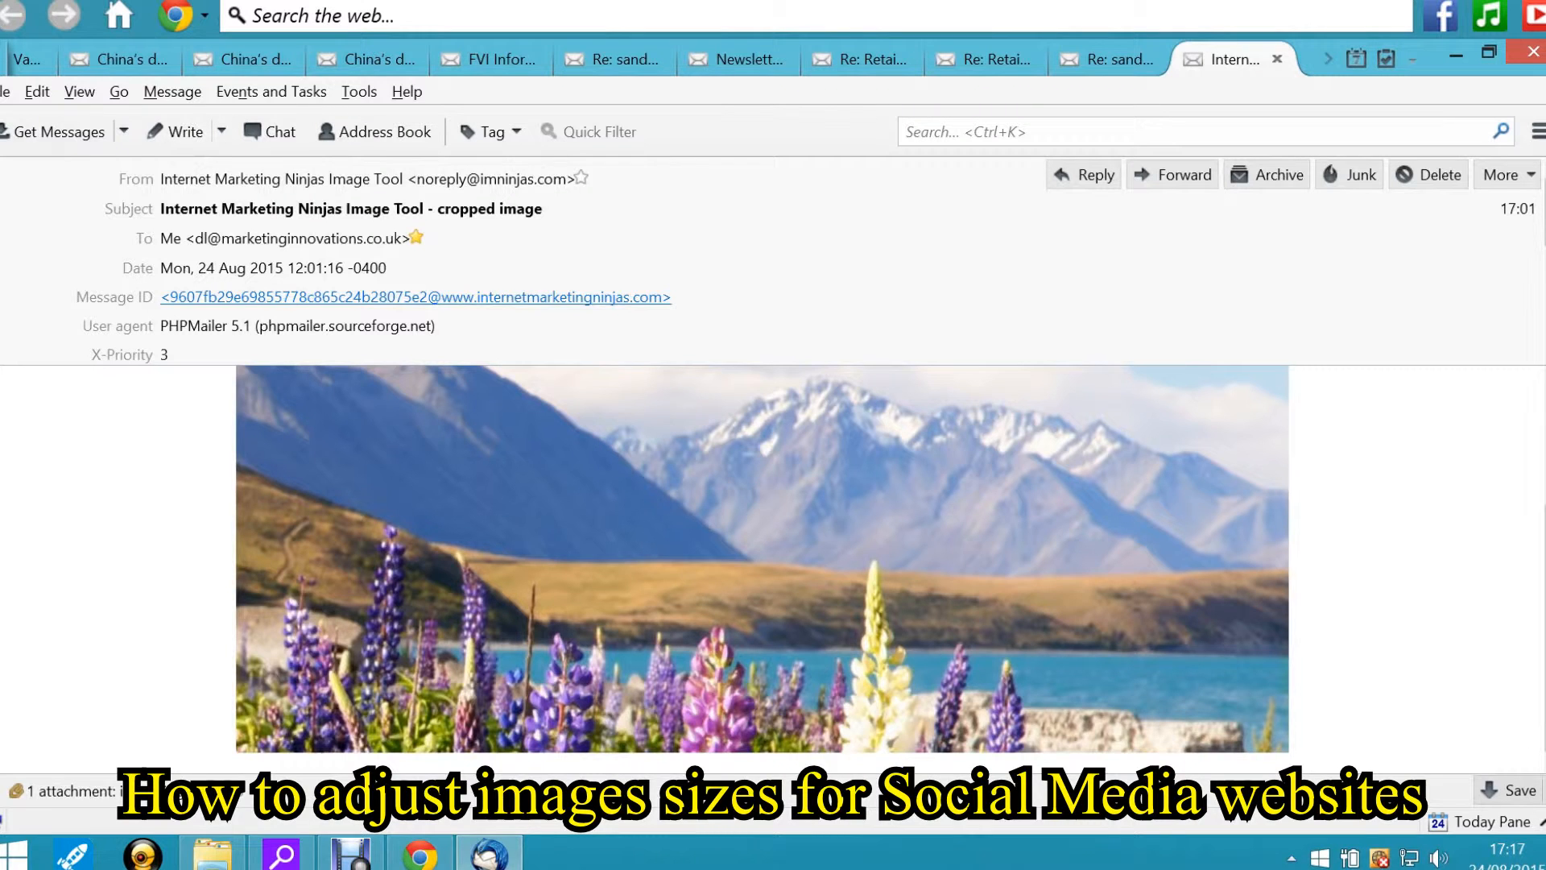
{"action": "mouse_move", "coordinate": [1544, 626]}
{"action": "left_mouse_down"}
{"action": "mouse_move", "coordinate": [1545, 591]}
{"action": "mouse_move", "coordinate": [1544, 621]}
{"action": "left_mouse_up"}
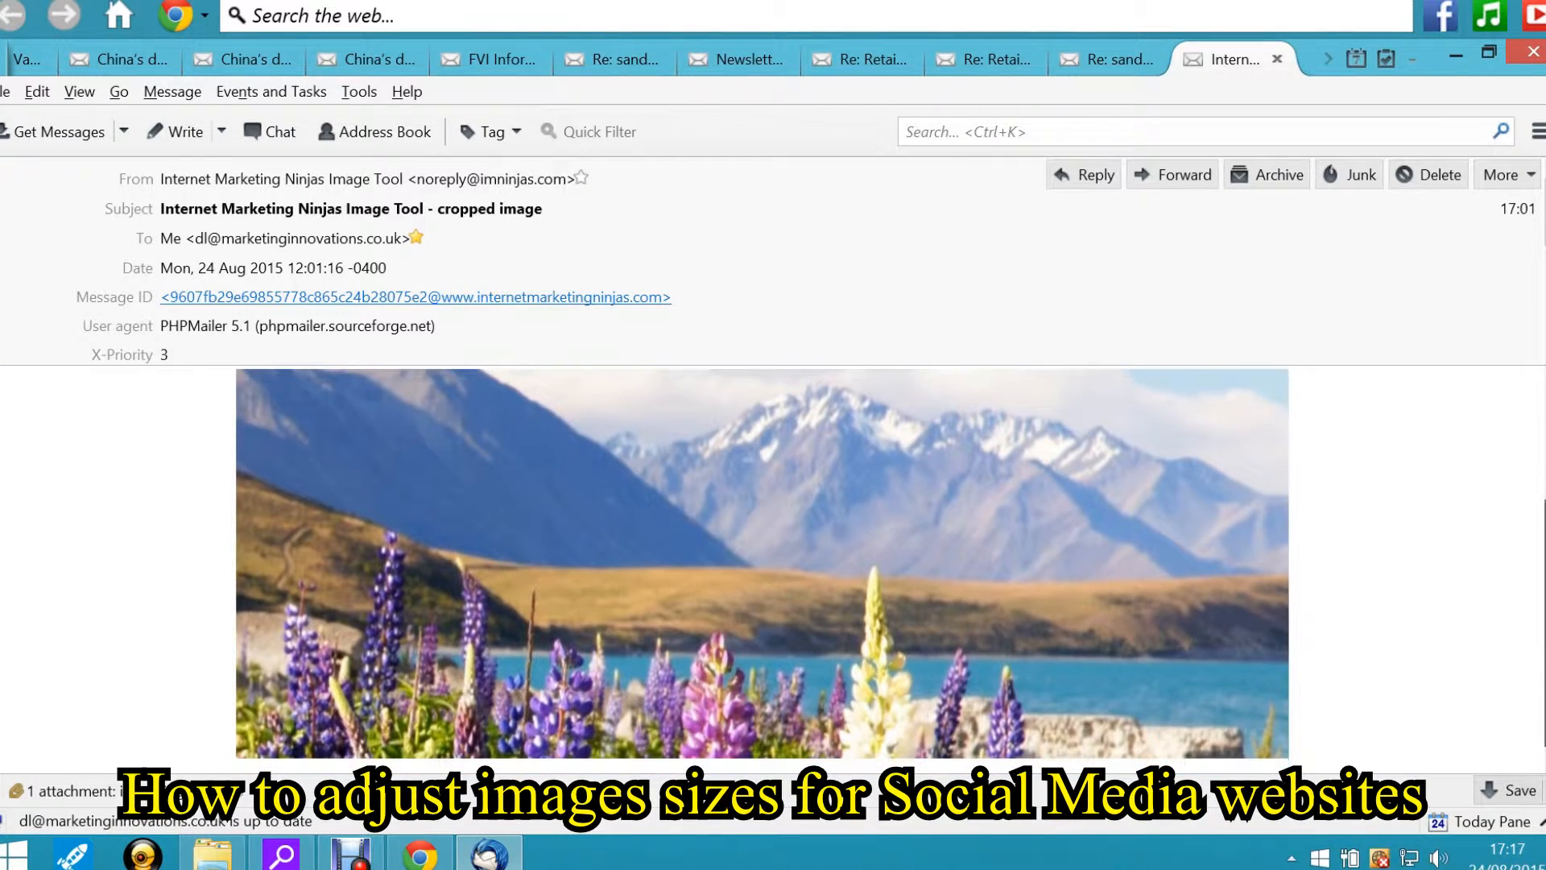
Save the e-mailed image into the Sizing example folder as "New Zealand for Facebook cover"
{"action": "right_click", "coordinate": [598, 623]}
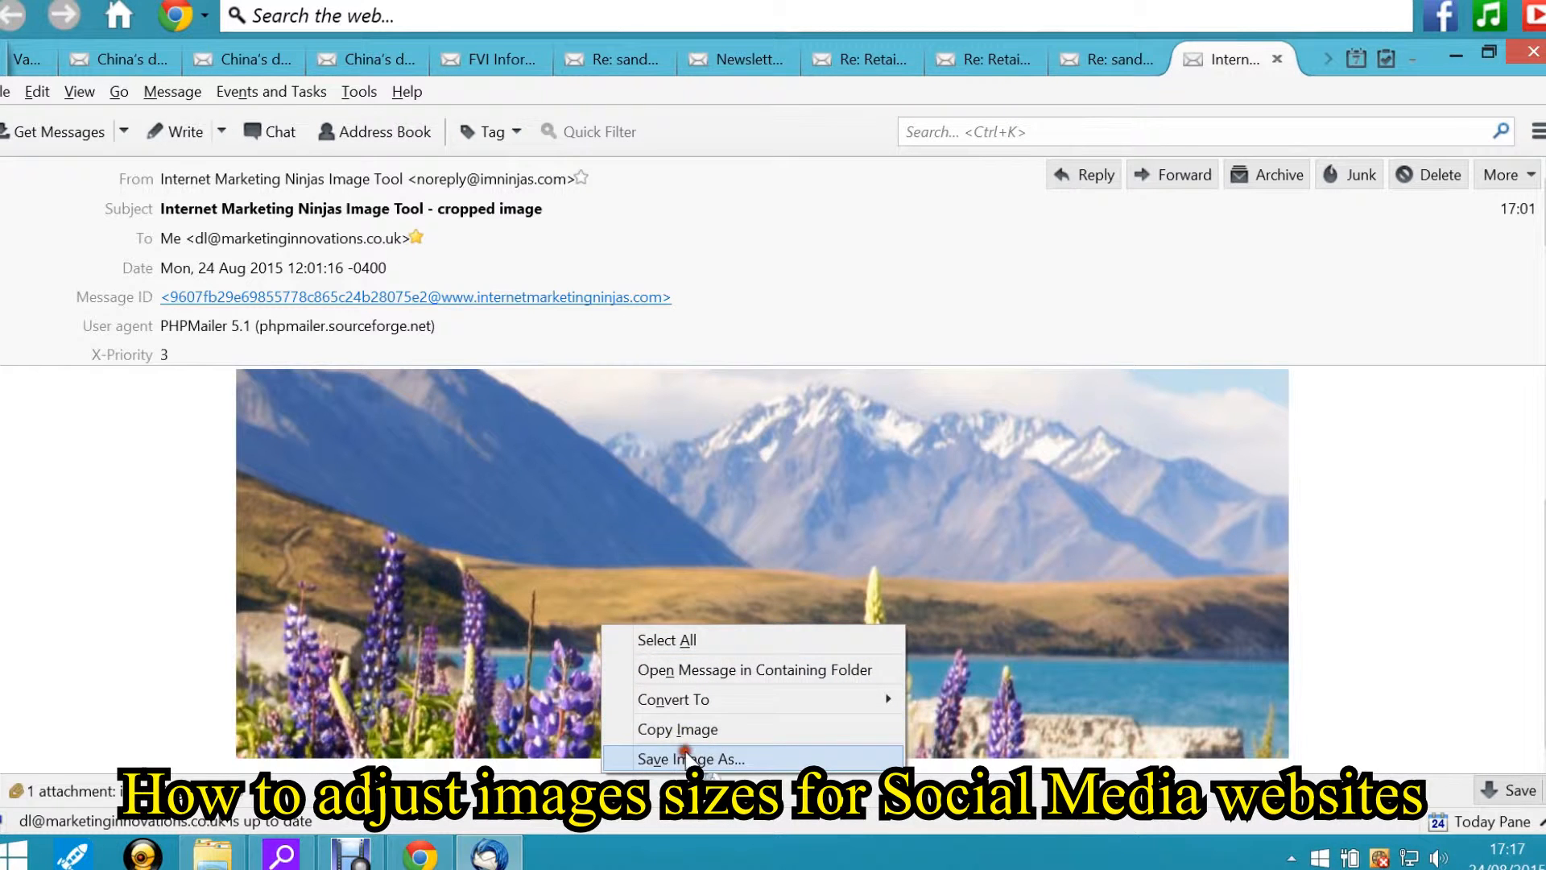
{"action": "left_click", "coordinate": [685, 757]}
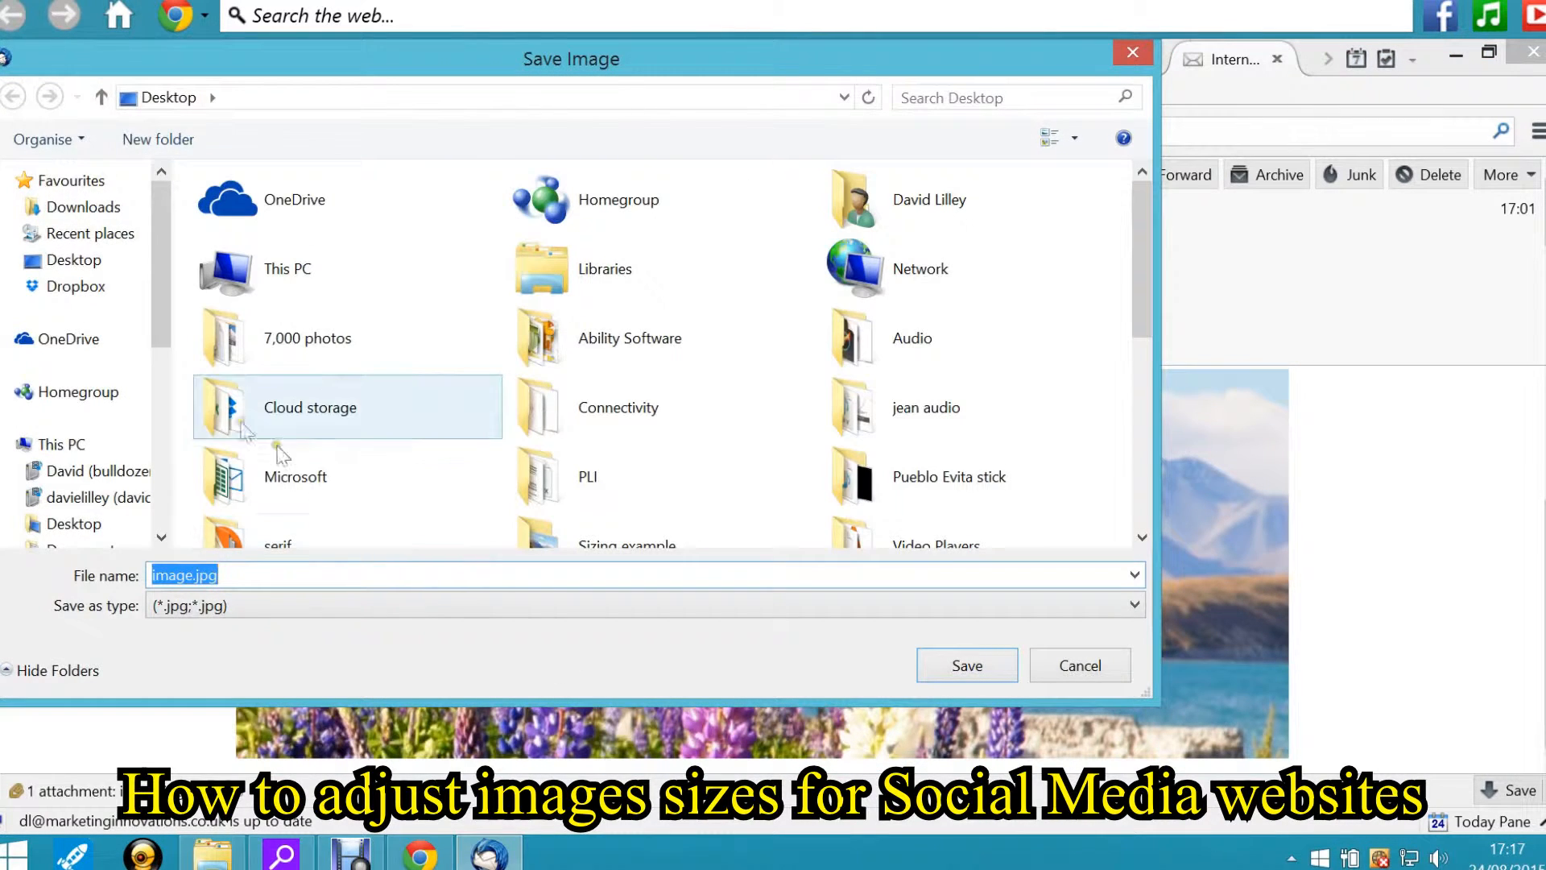
{"action": "left_click_drag", "start_coordinate": [1142, 302], "coordinate": [1143, 326]}
{"action": "left_click", "coordinate": [667, 455]}
{"action": "double_click", "coordinate": [665, 454]}
{"action": "left_click", "coordinate": [364, 574]}
{"action": "type", "text": "New S"}
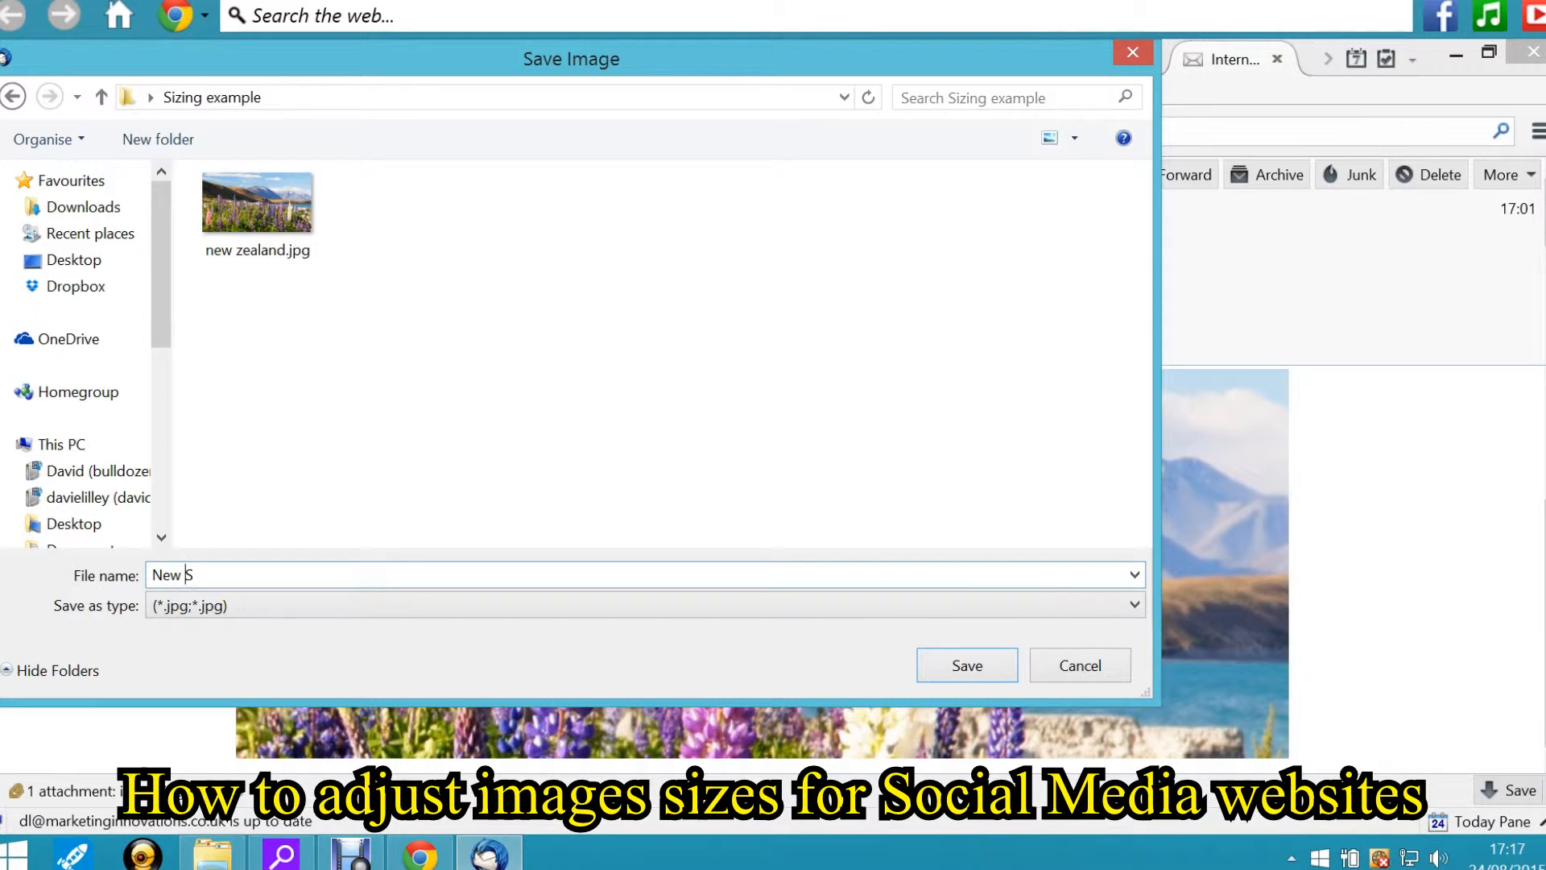
{"action": "key", "text": "BackSpace"}
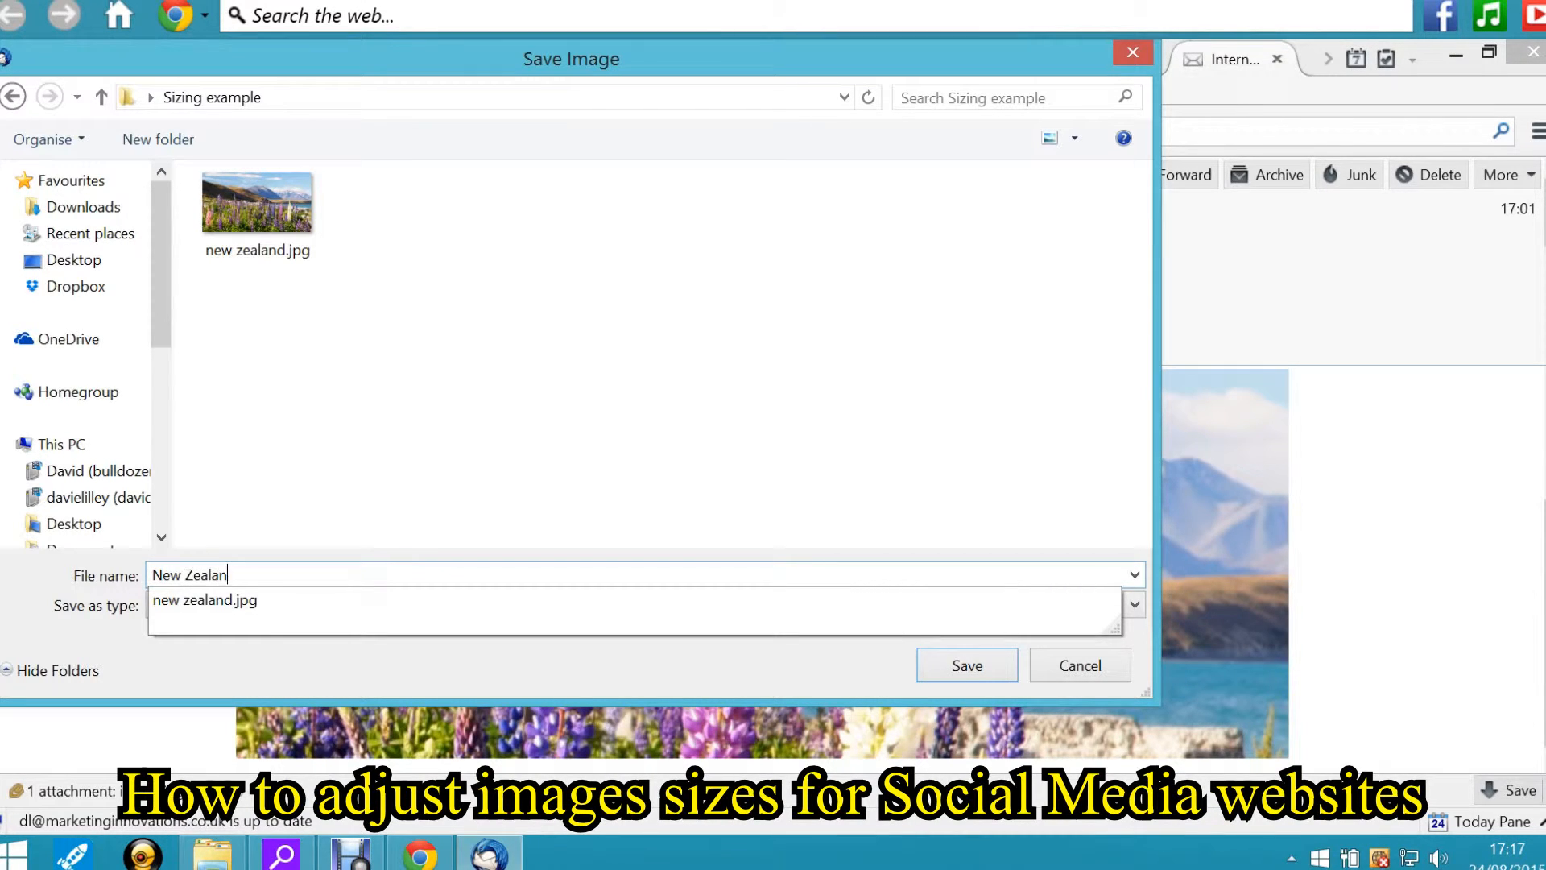
{"action": "type", "text": "Zealand for Facebook cover"}
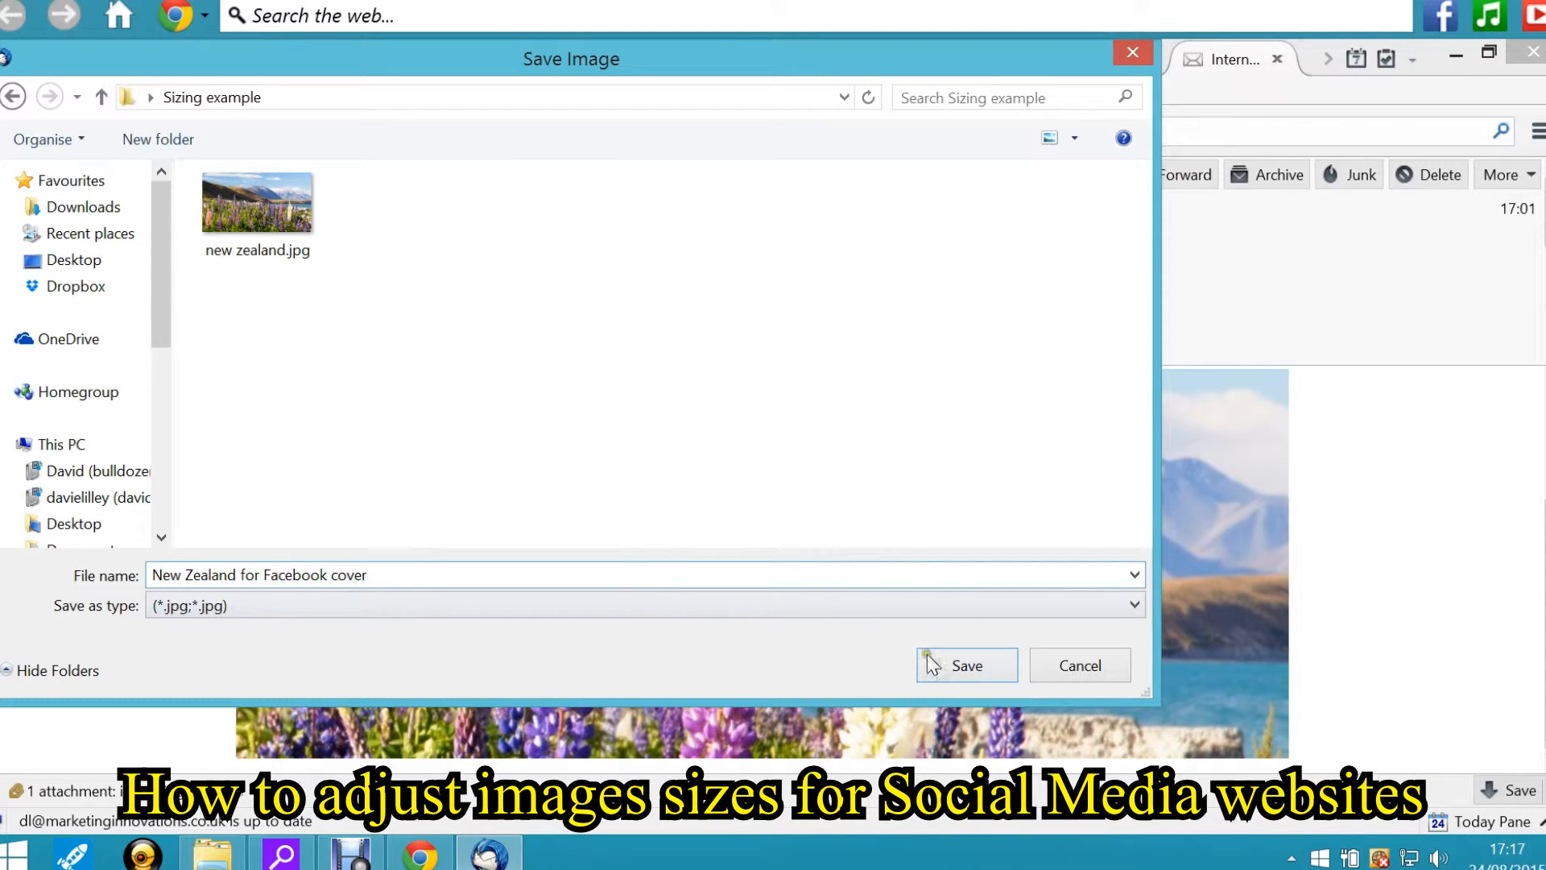
{"action": "left_click", "coordinate": [929, 660]}
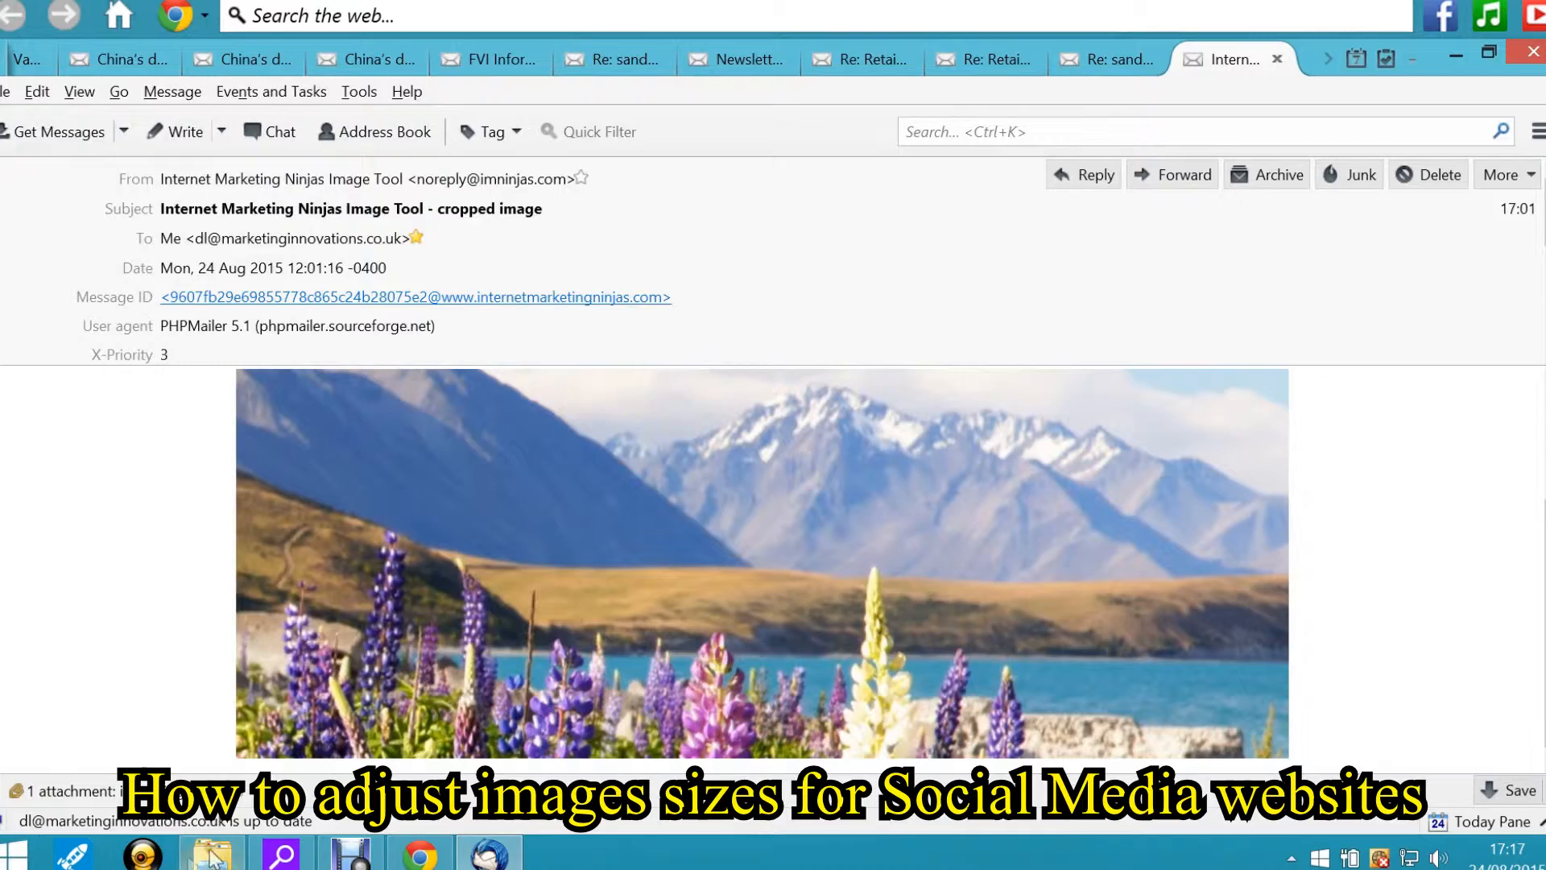
Open the saved "New Zealand for Facebook cover.jpg" from the Sizing example folder on the desktop to view it
{"action": "left_click", "coordinate": [1456, 57]}
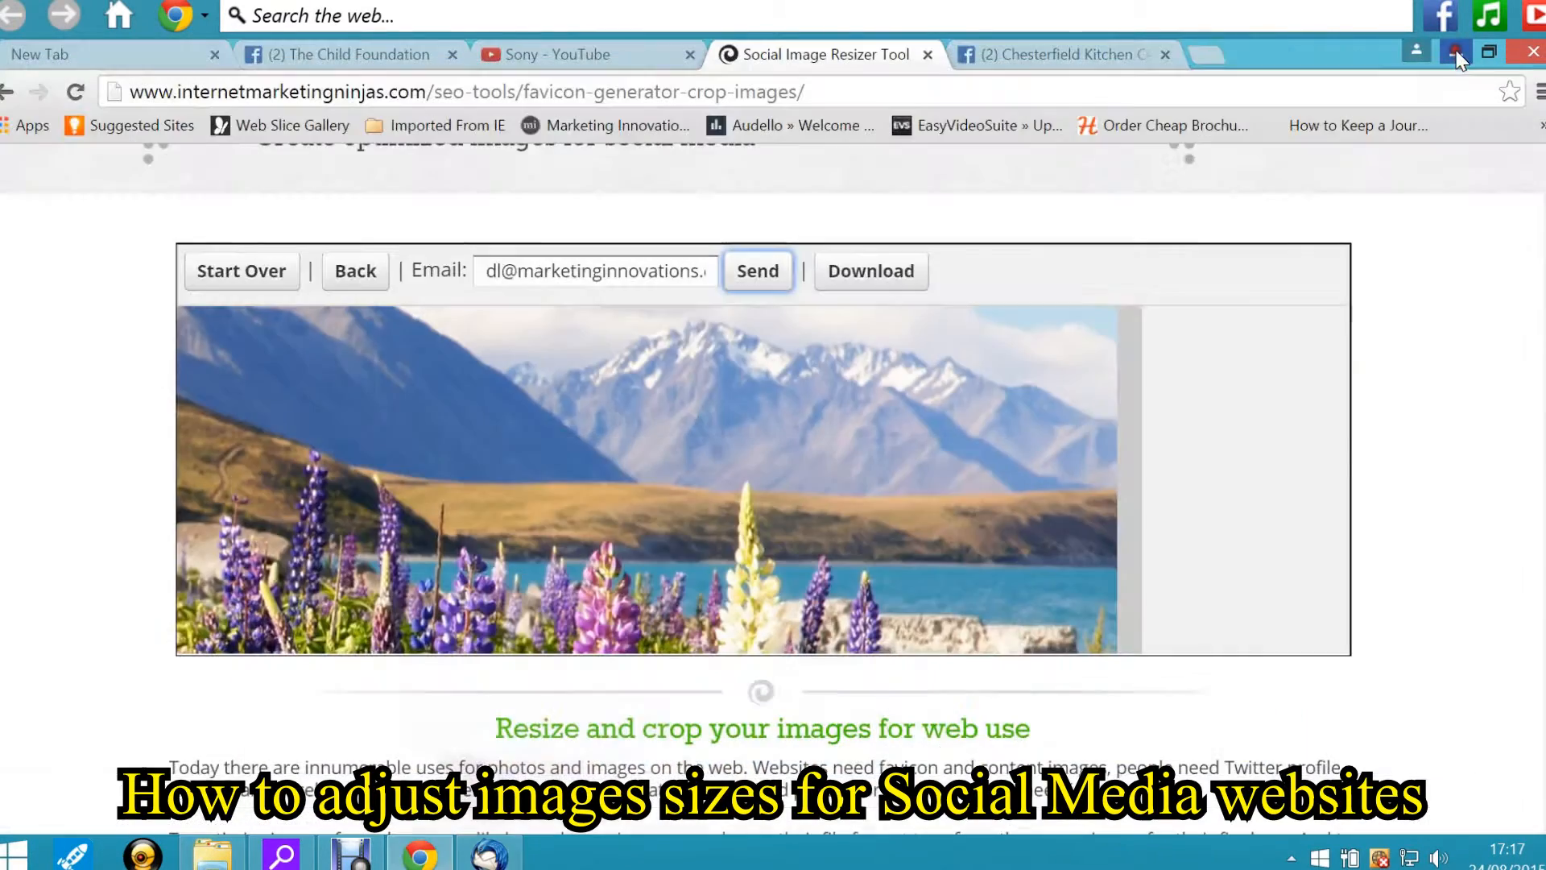
{"action": "left_click", "coordinate": [1444, 55]}
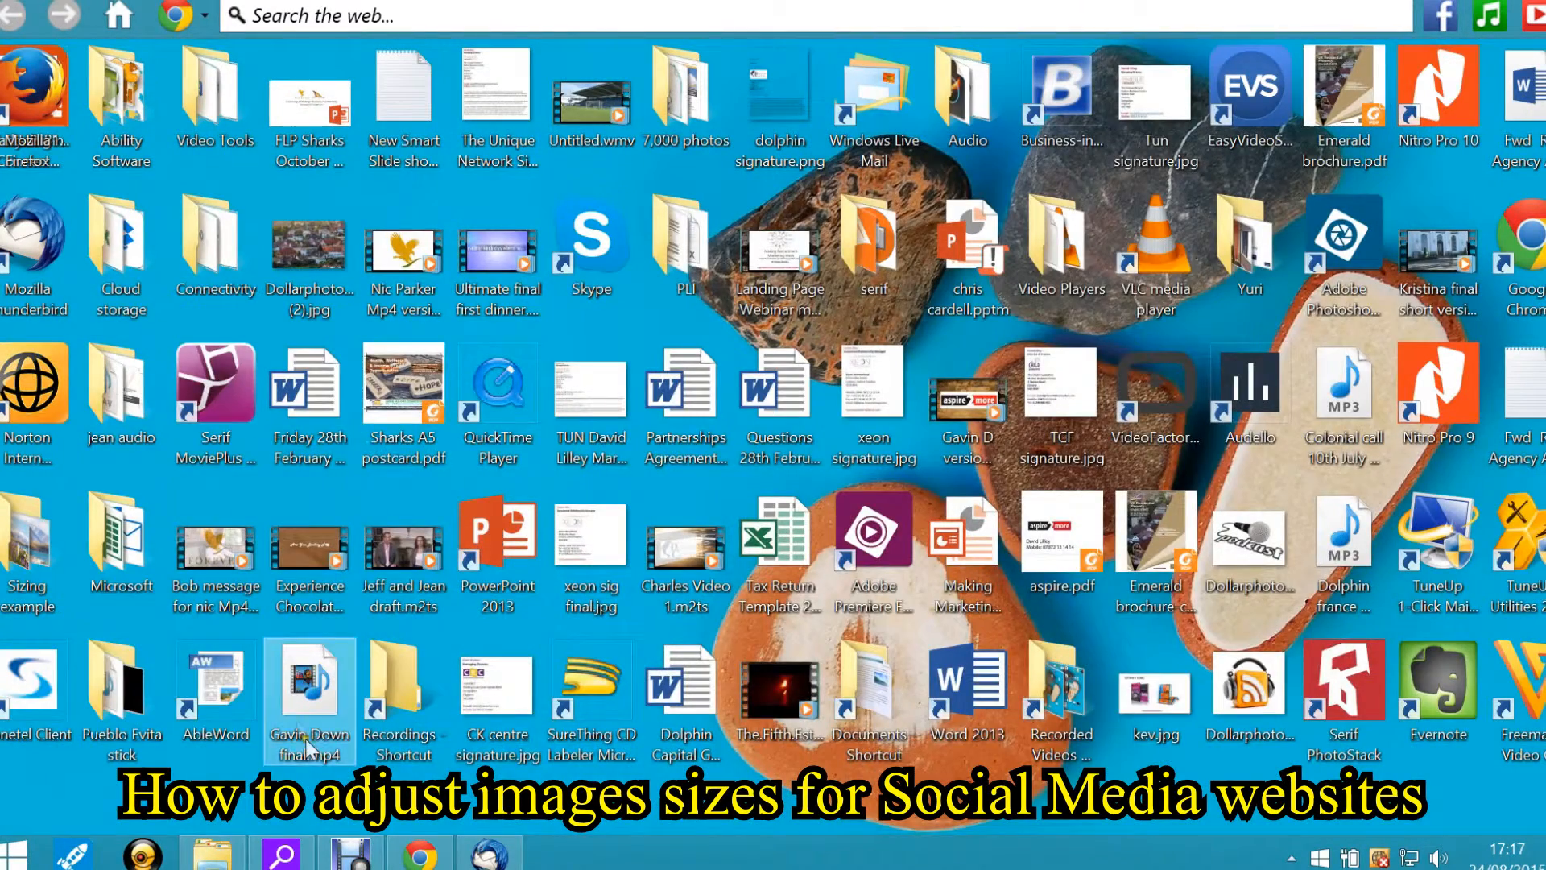
{"action": "double_click", "coordinate": [18, 563]}
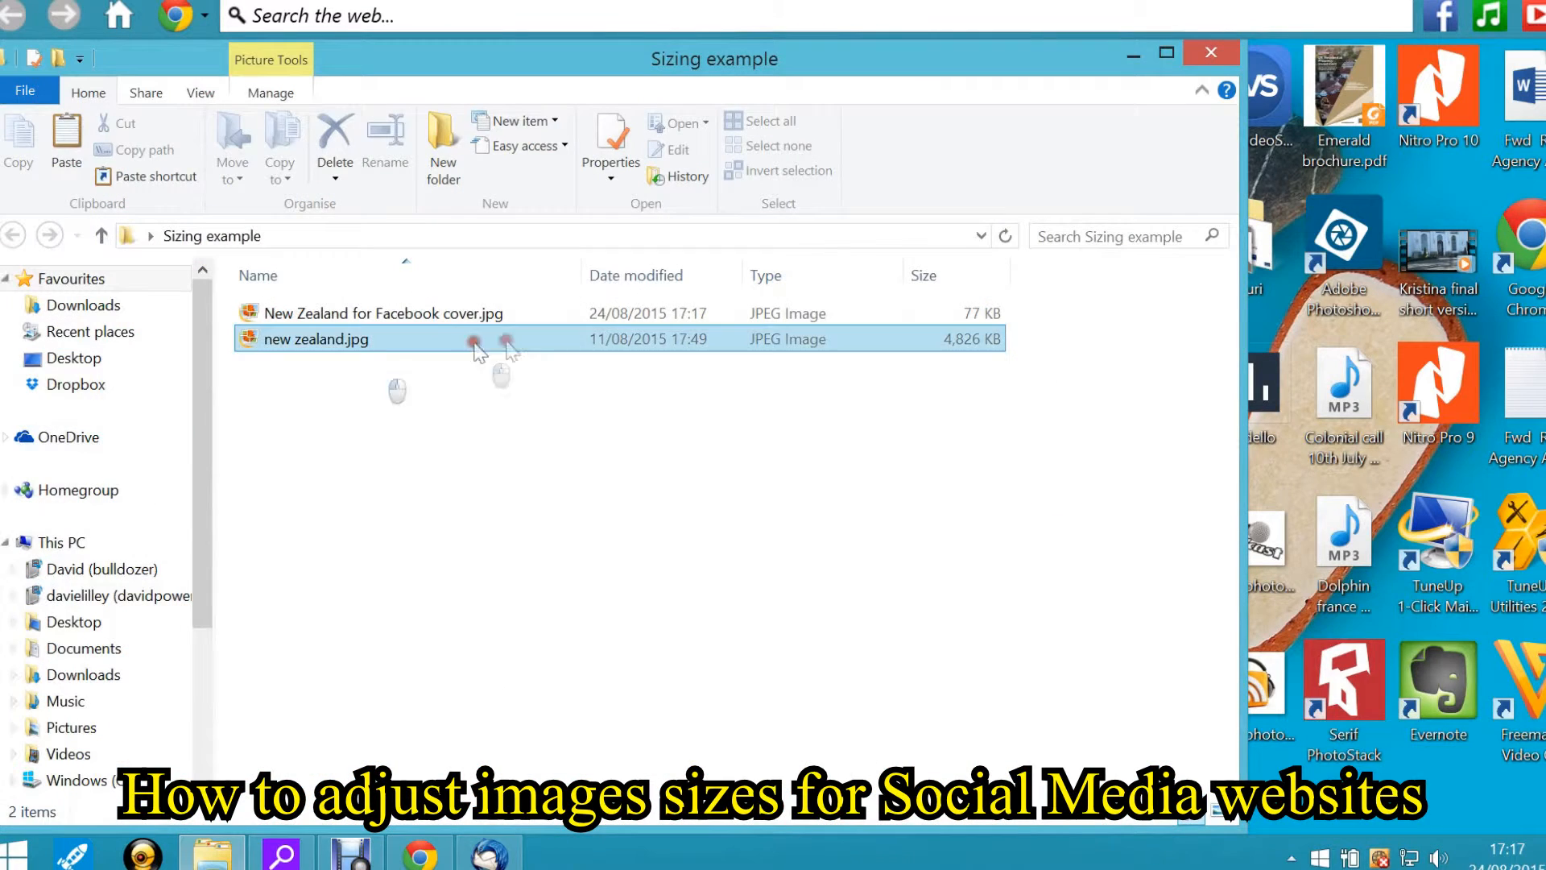
{"action": "double_click", "coordinate": [455, 320]}
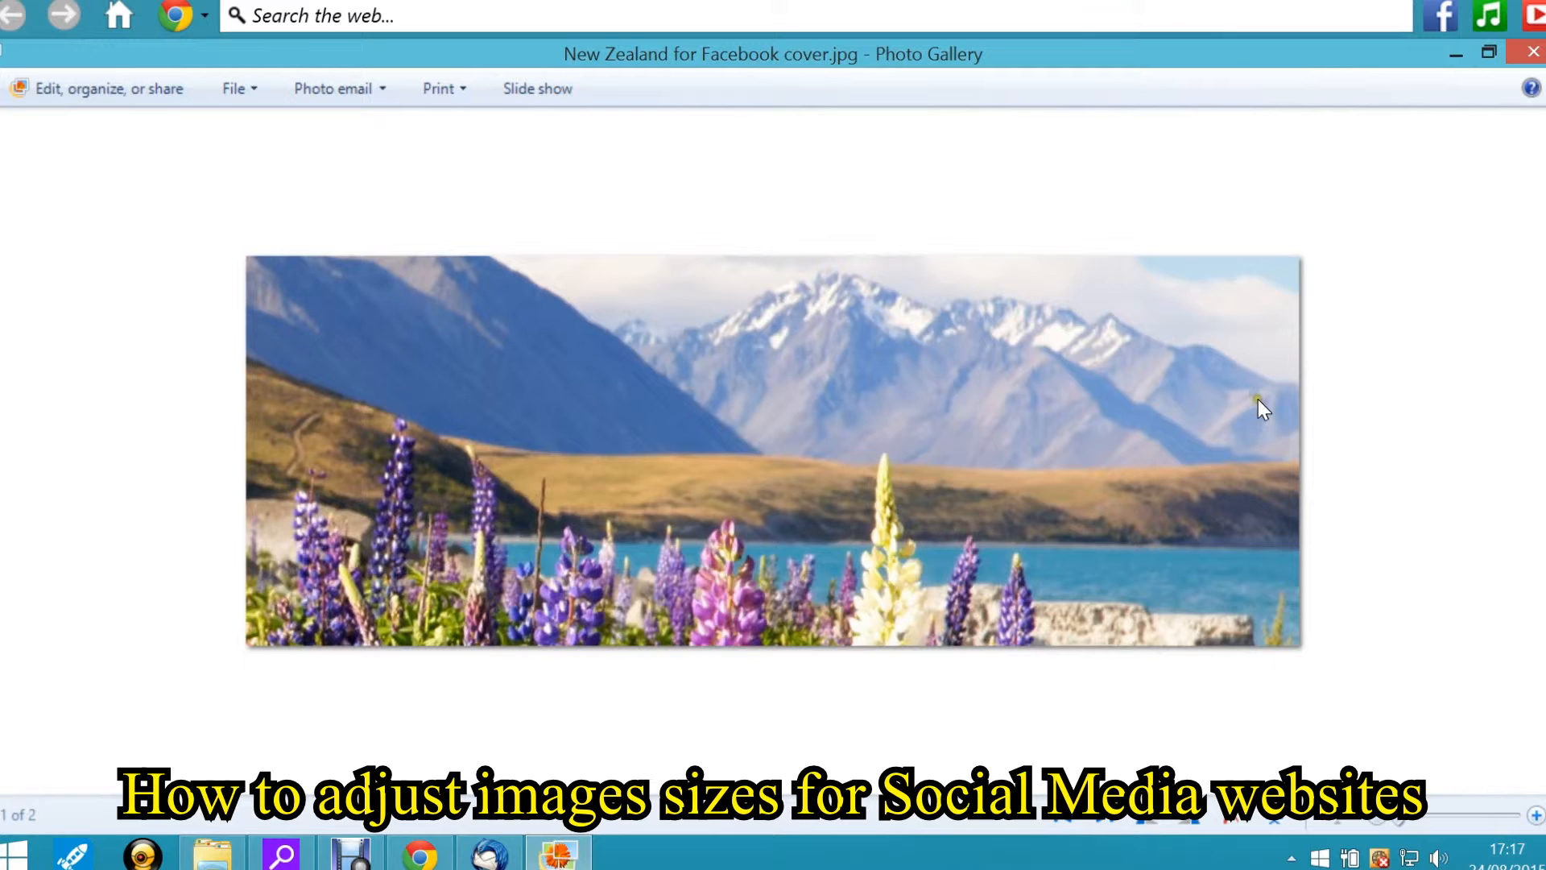
Return to the browser and start over in the Social Image Resizer Tool, closing the file chooser unused
{"action": "left_click", "coordinate": [420, 855]}
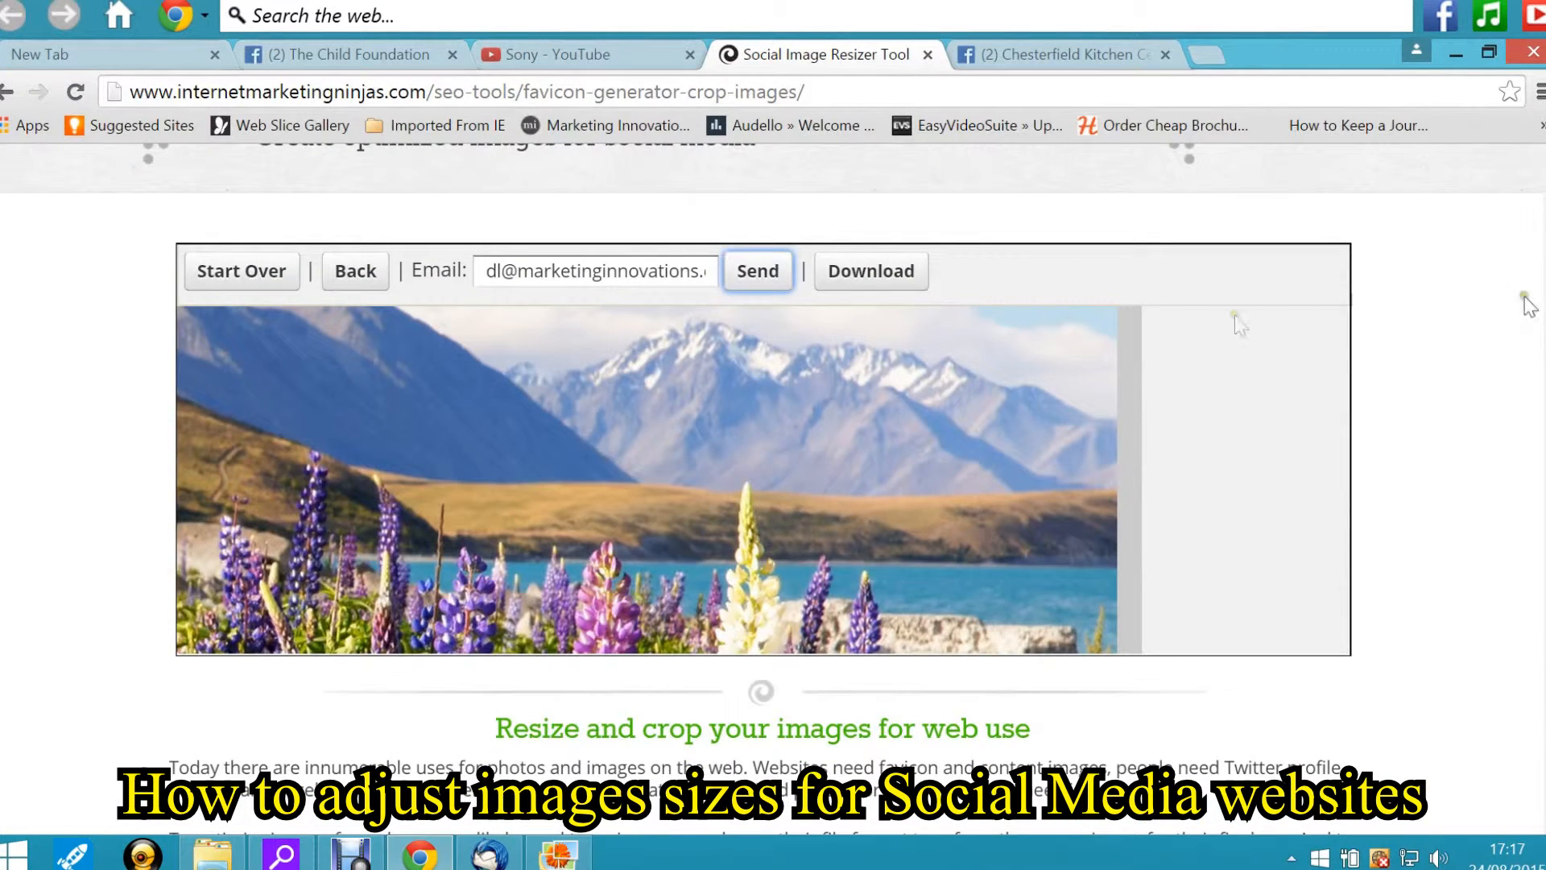
{"action": "left_click", "coordinate": [211, 273]}
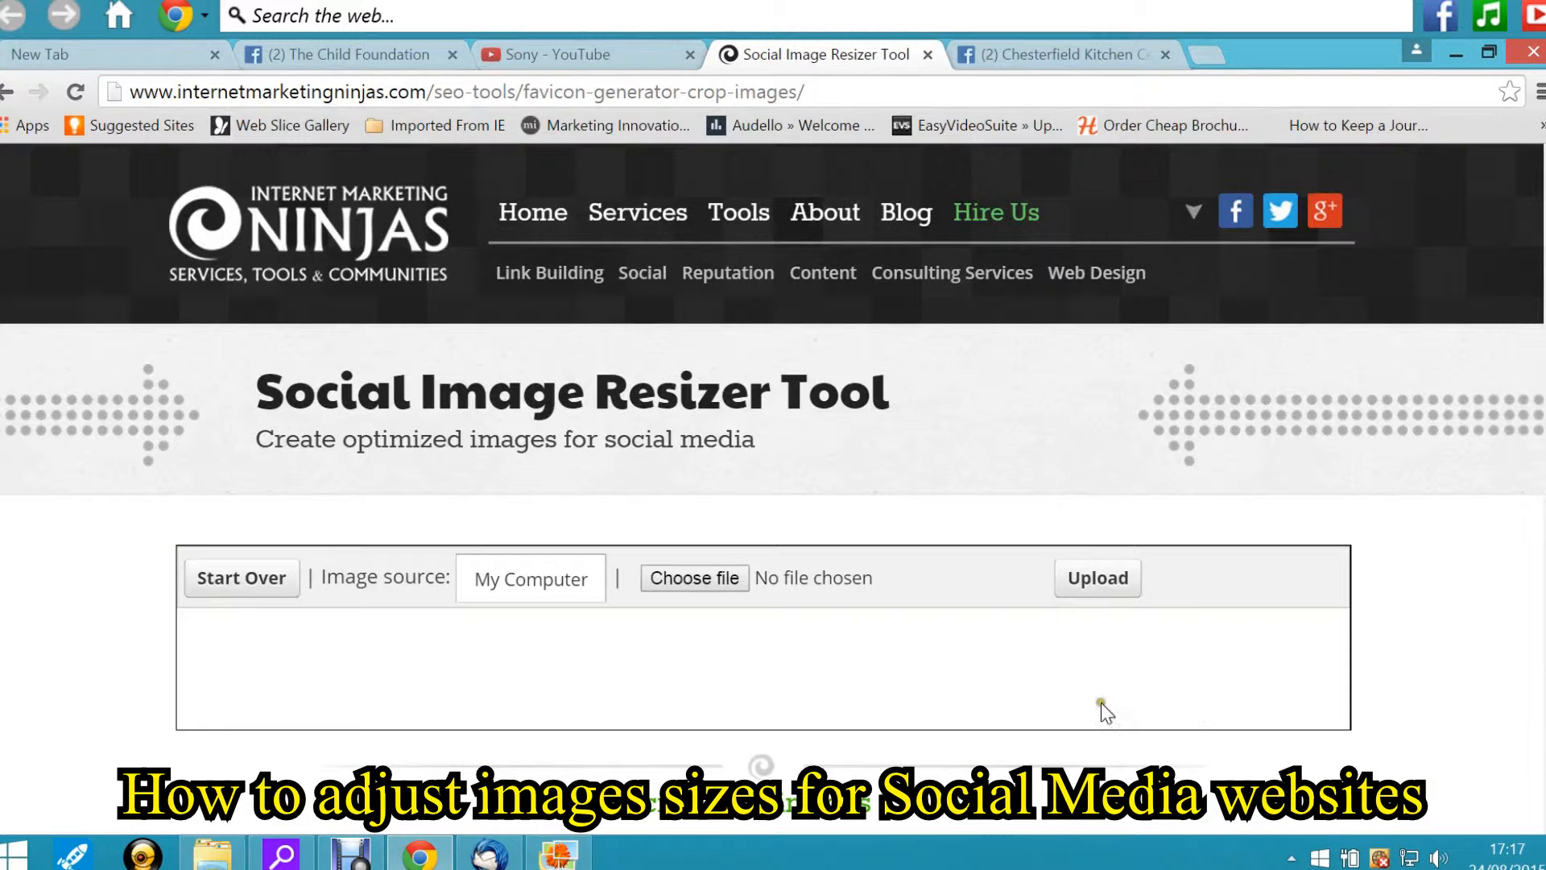
{"action": "left_click", "coordinate": [669, 576]}
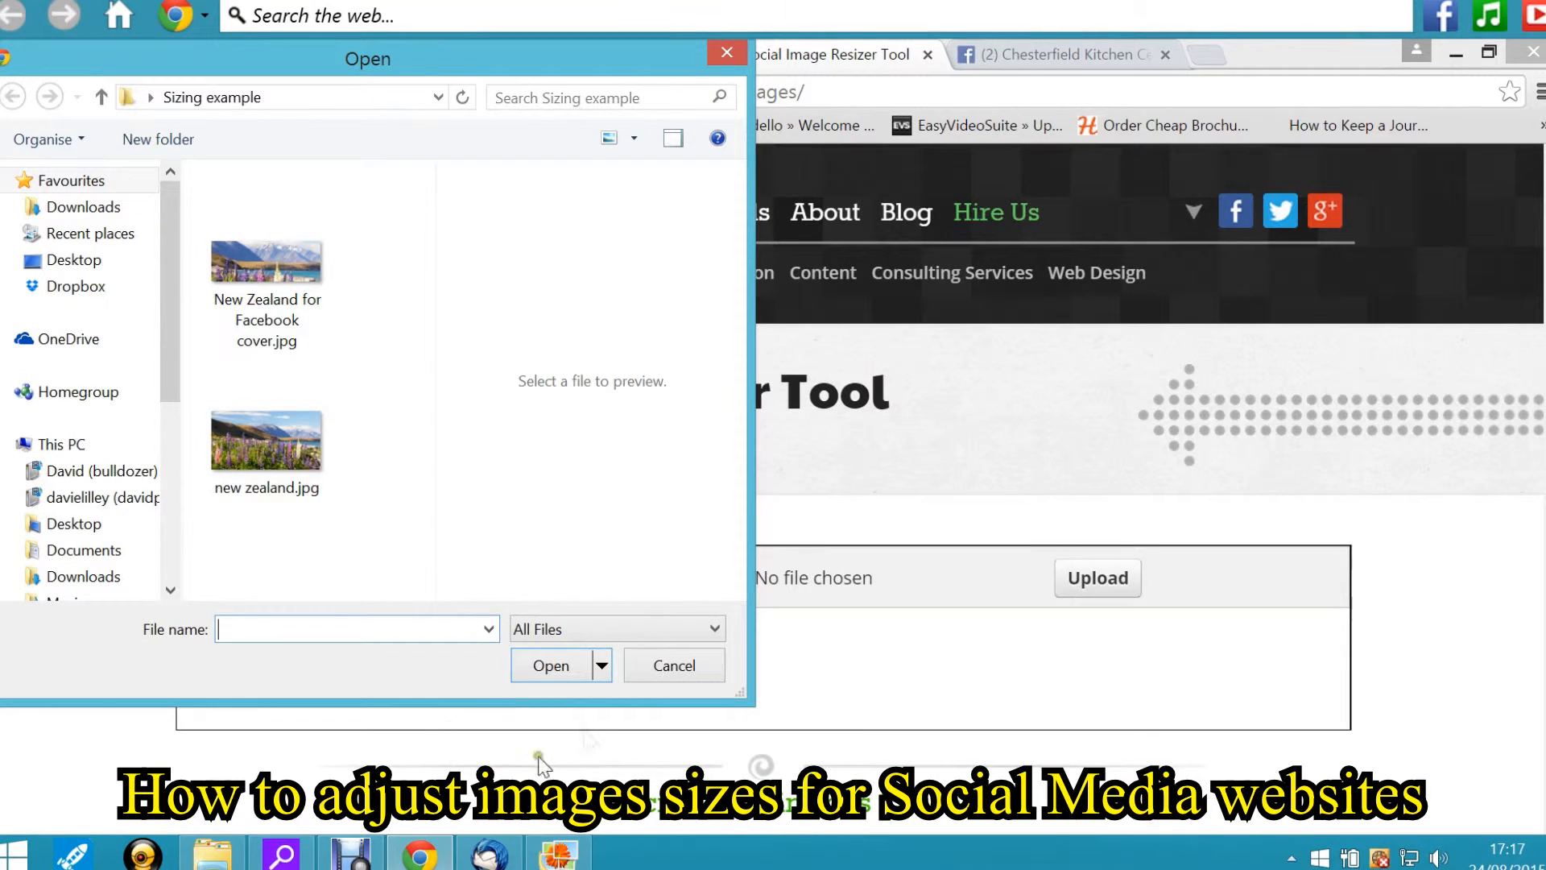
{"action": "left_click", "coordinate": [662, 666]}
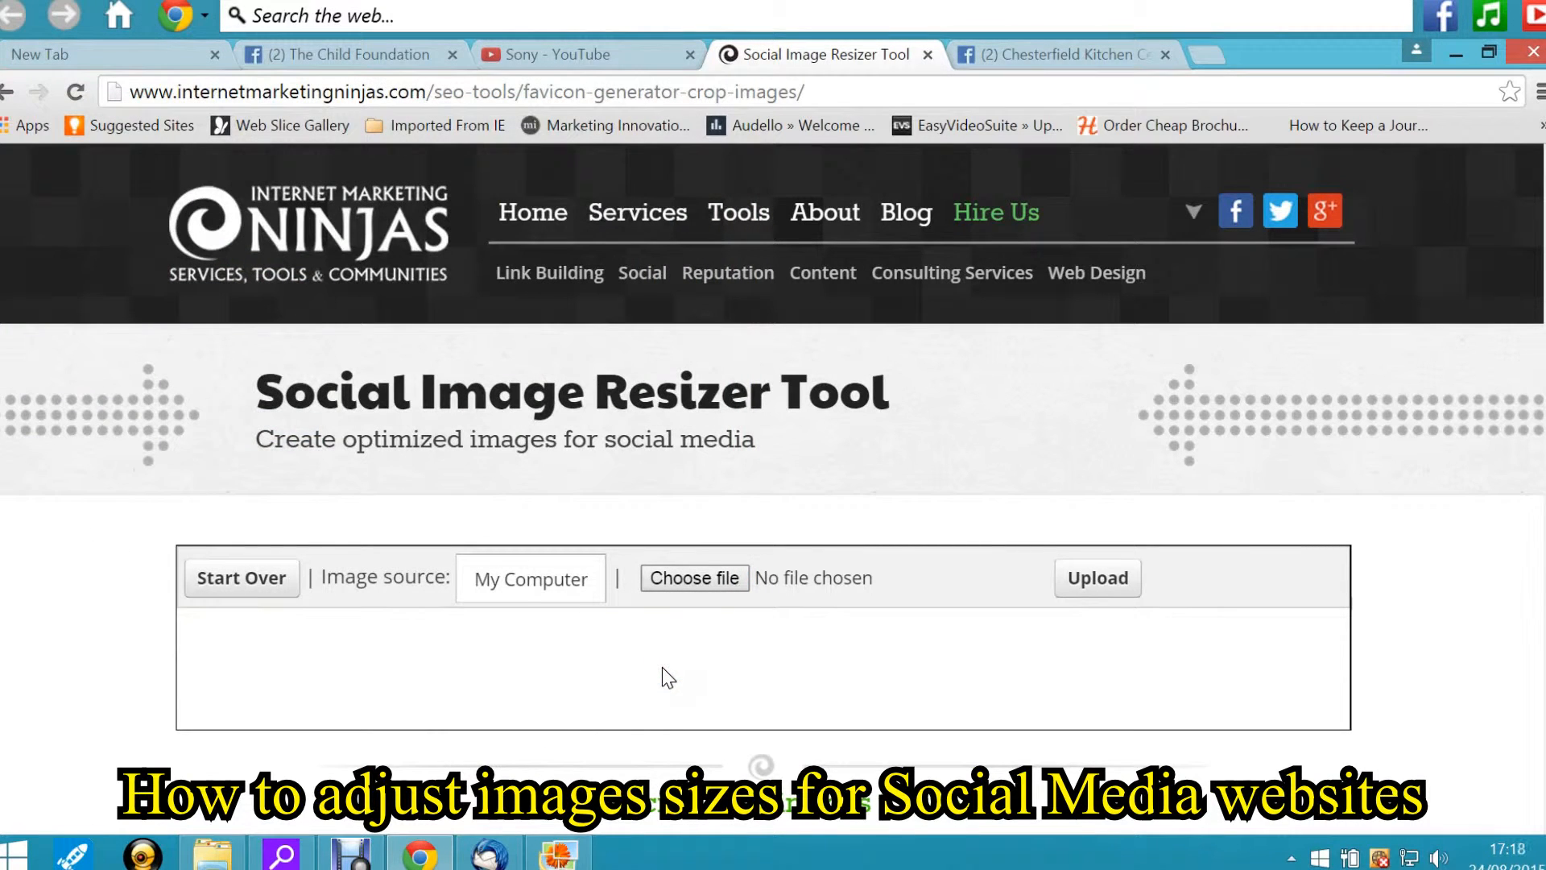